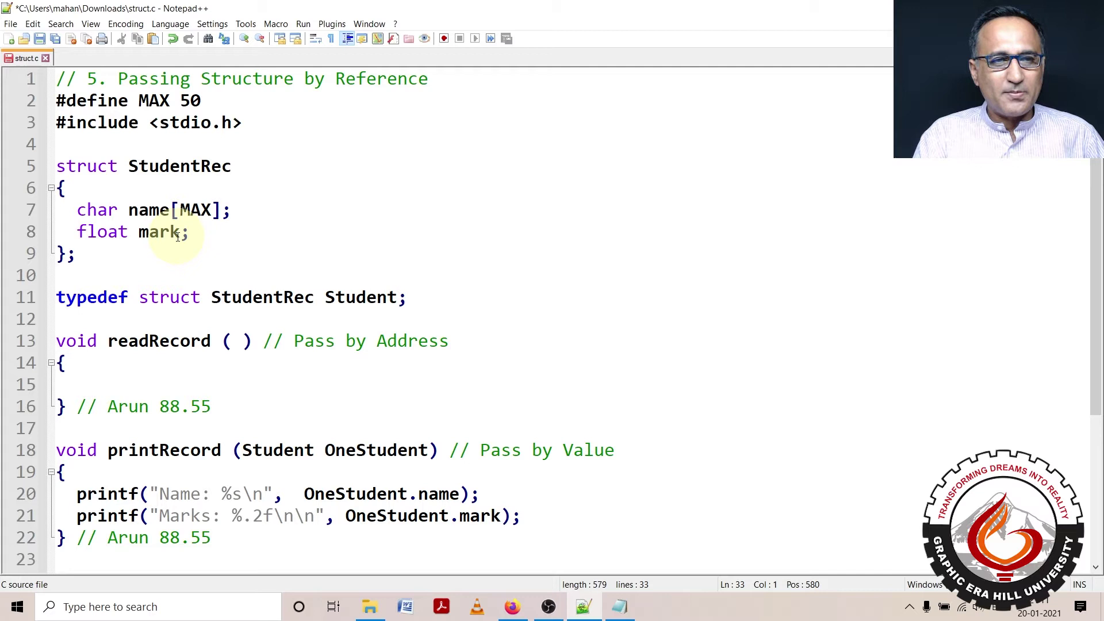
Review the Student typedef, printRecord's OneStudent parameter and the &SomeStudent call in main
{"action": "left_click", "coordinate": [327, 299]}
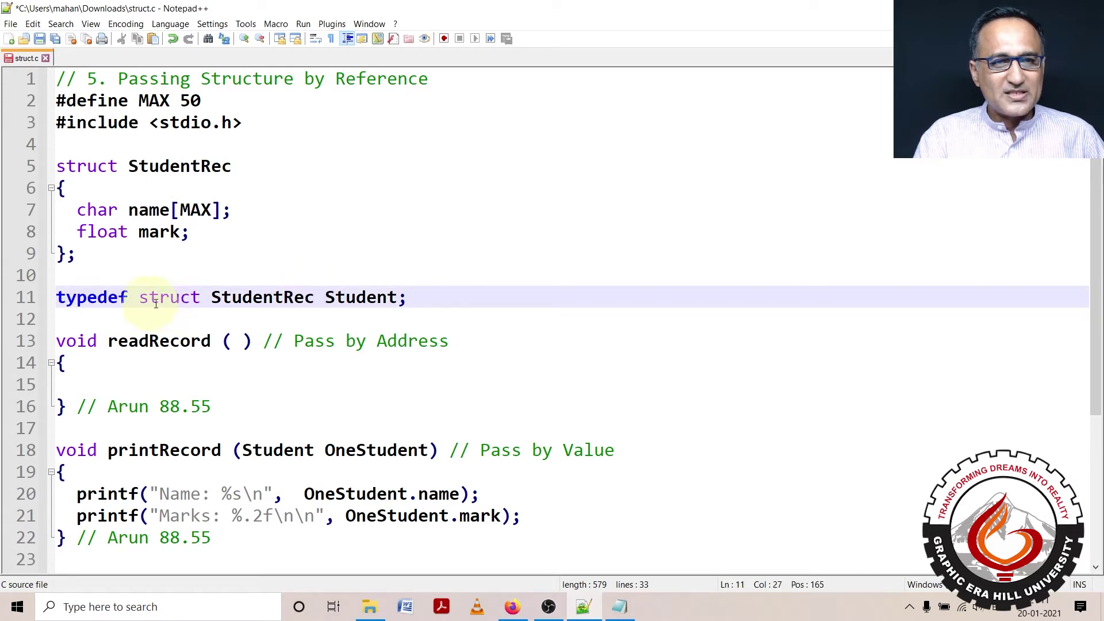
{"action": "left_click_drag", "start_coordinate": [327, 299], "coordinate": [396, 299]}
{"action": "scroll", "coordinate": [530, 272], "scroll_direction": "down", "scroll_amount": 1}
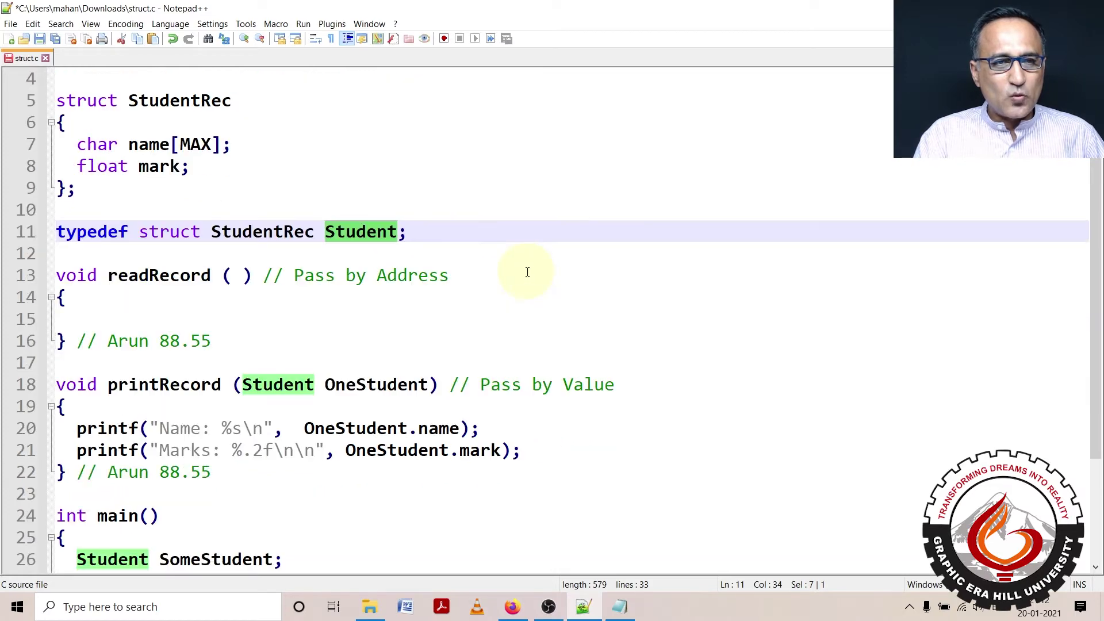
{"action": "scroll", "coordinate": [525, 273], "scroll_direction": "down", "scroll_amount": 2}
{"action": "scroll", "coordinate": [526, 274], "scroll_direction": "up", "scroll_amount": 1}
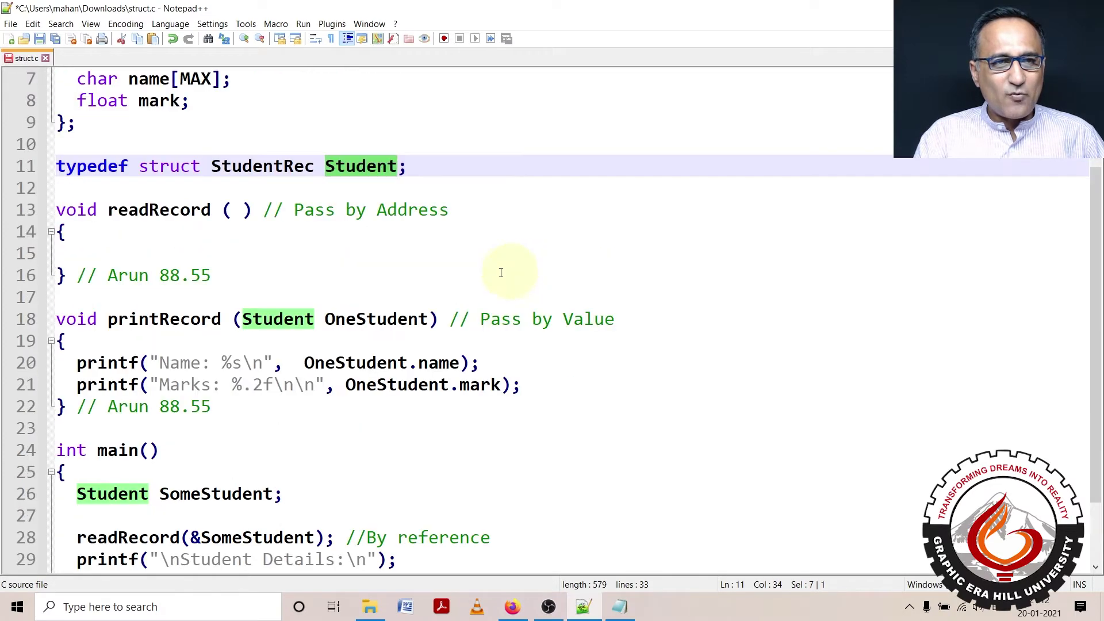
{"action": "left_click", "coordinate": [138, 212]}
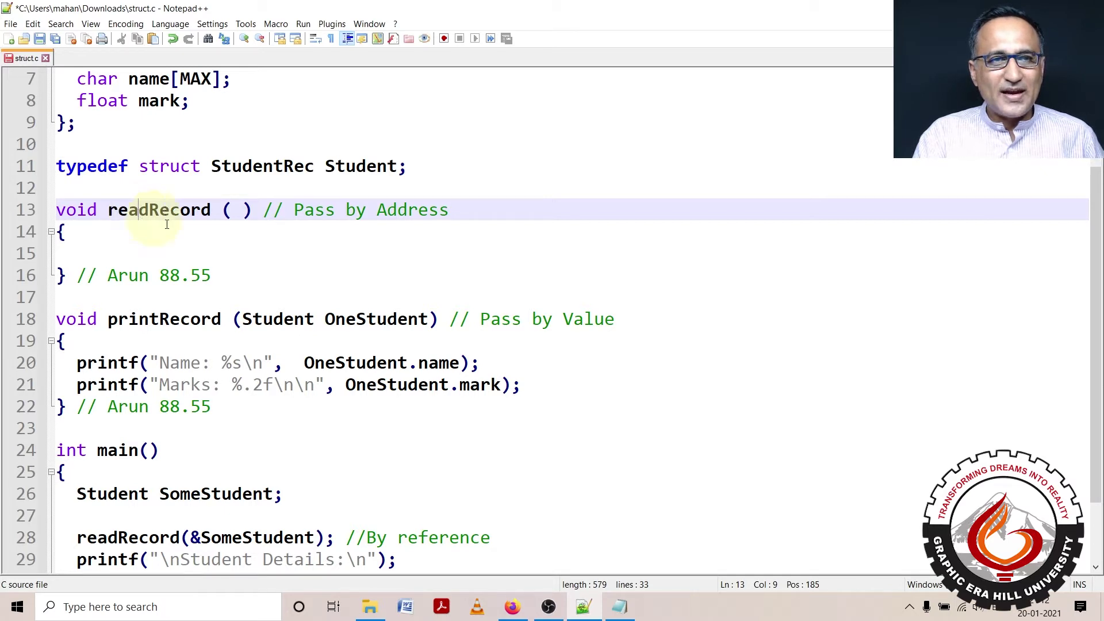
{"action": "left_click", "coordinate": [232, 211]}
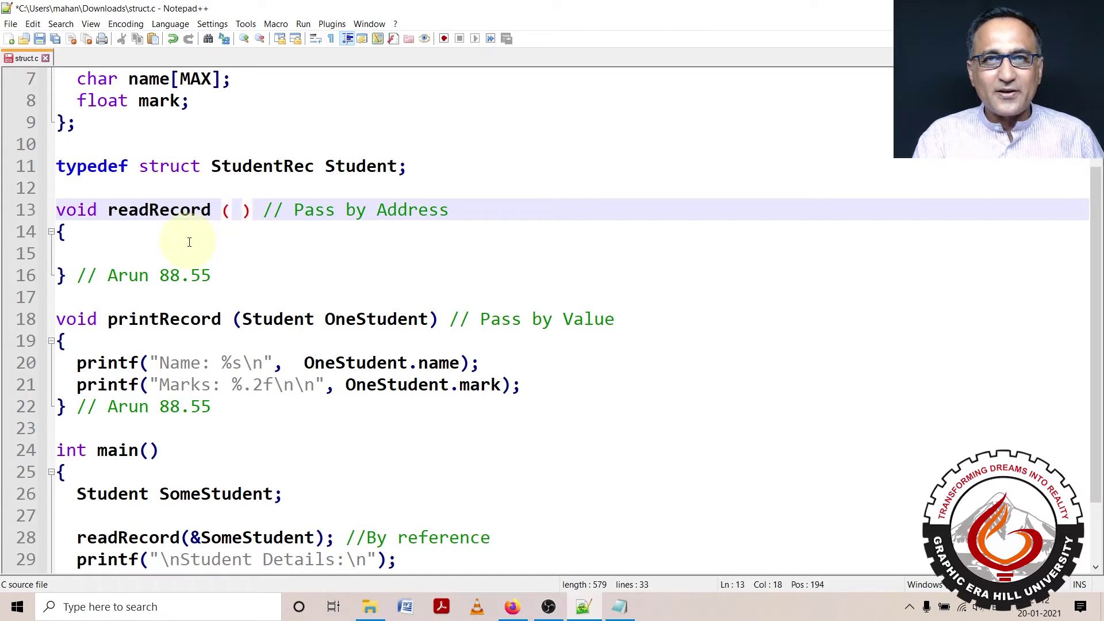
{"action": "scroll", "coordinate": [189, 241], "scroll_direction": "down", "scroll_amount": 1}
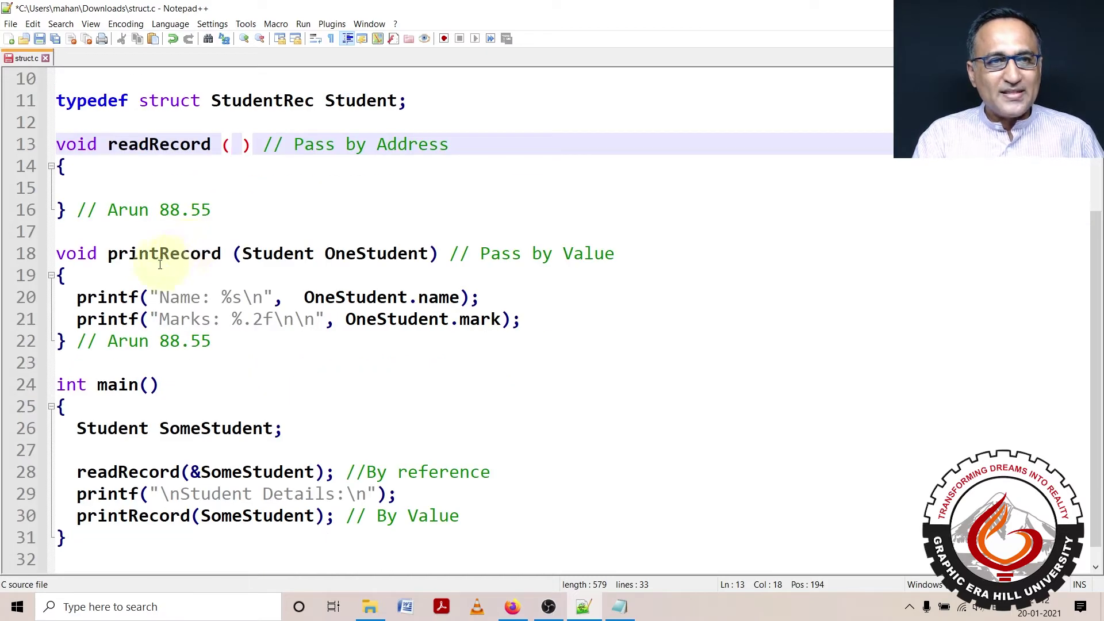
{"action": "left_click", "coordinate": [140, 254]}
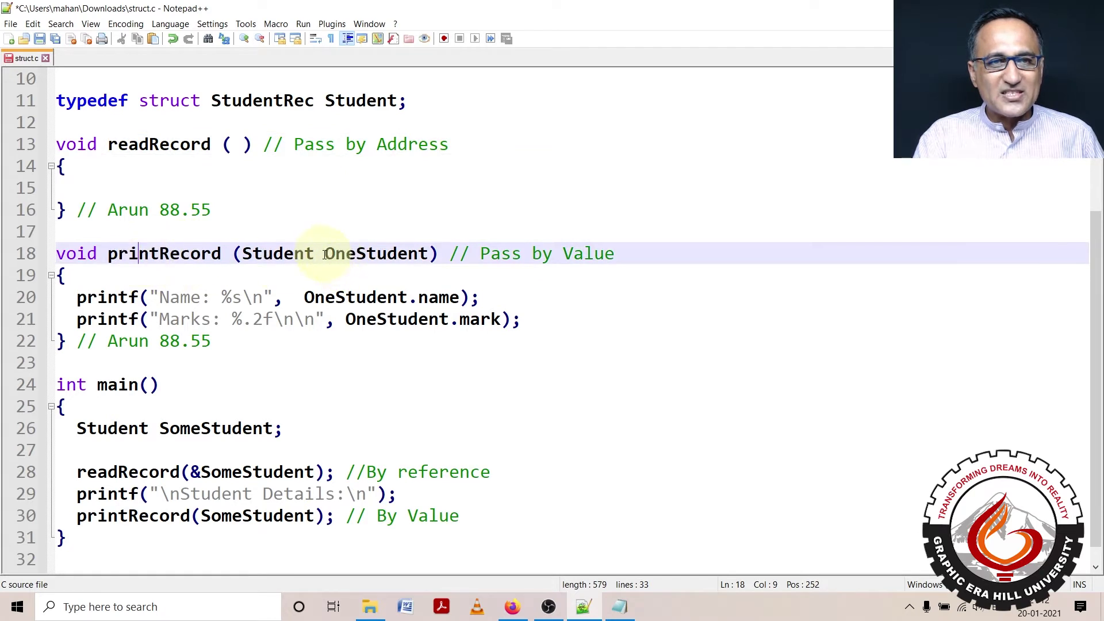
{"action": "left_click_drag", "start_coordinate": [324, 254], "coordinate": [423, 255]}
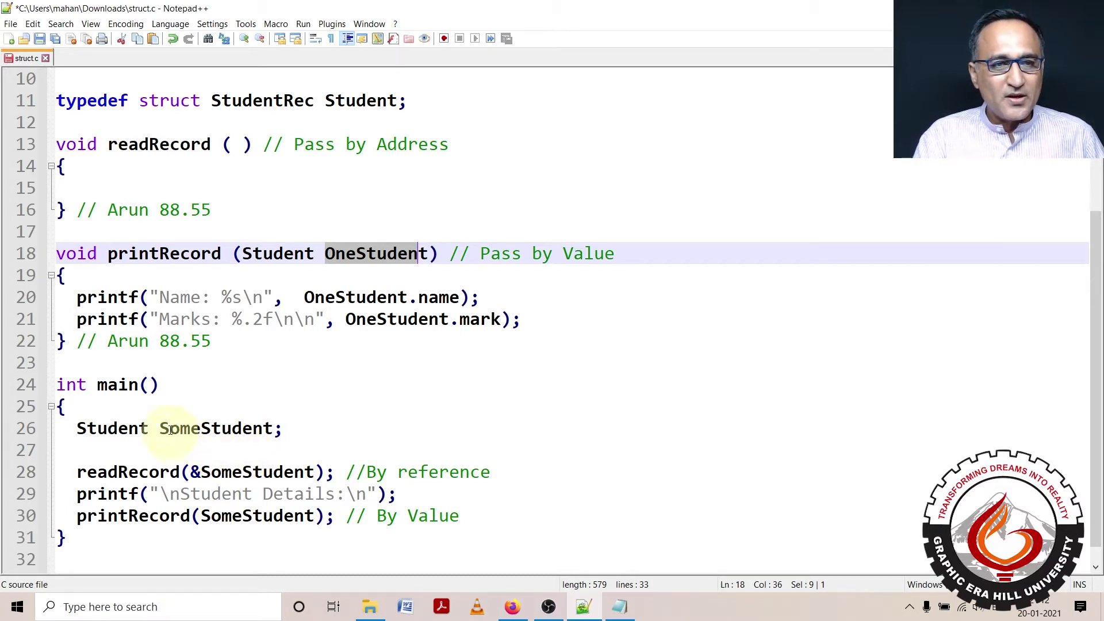
{"action": "left_click_drag", "start_coordinate": [158, 429], "coordinate": [270, 427]}
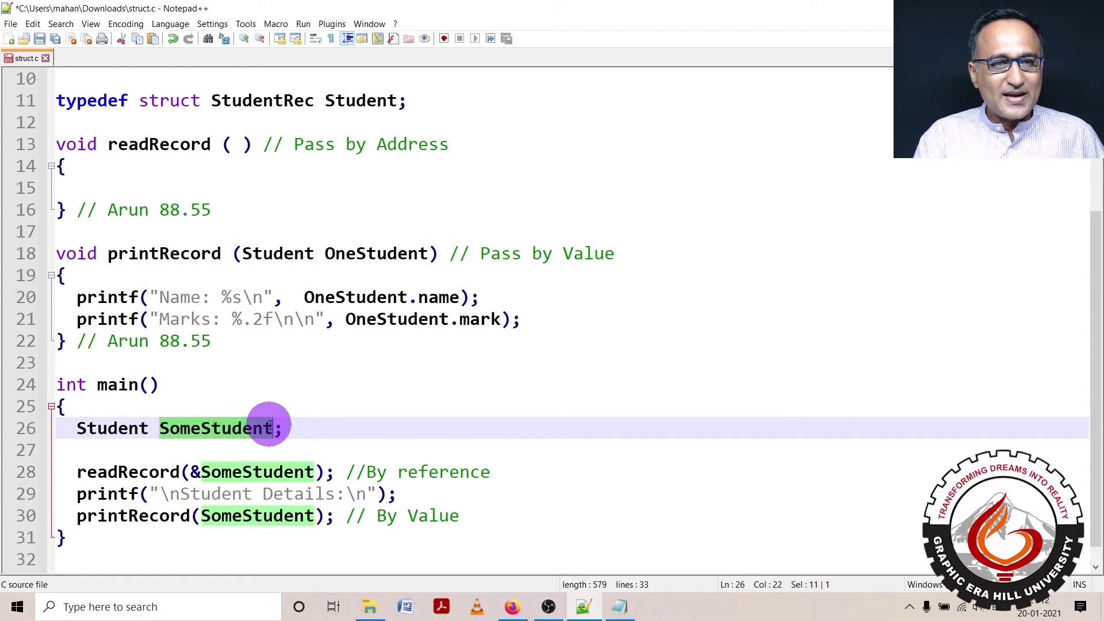
{"action": "left_click_drag", "start_coordinate": [77, 428], "coordinate": [98, 430]}
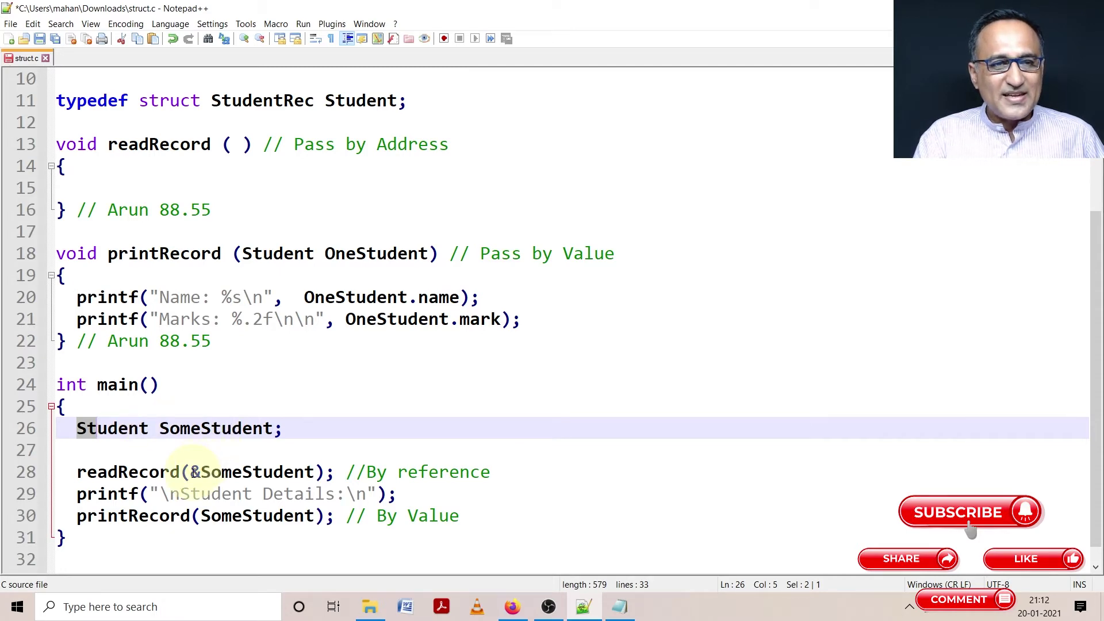
{"action": "left_click_drag", "start_coordinate": [190, 473], "coordinate": [315, 472]}
{"action": "scroll", "coordinate": [306, 396], "scroll_direction": "up", "scroll_amount": 1}
{"action": "scroll", "coordinate": [293, 390], "scroll_direction": "up", "scroll_amount": 1}
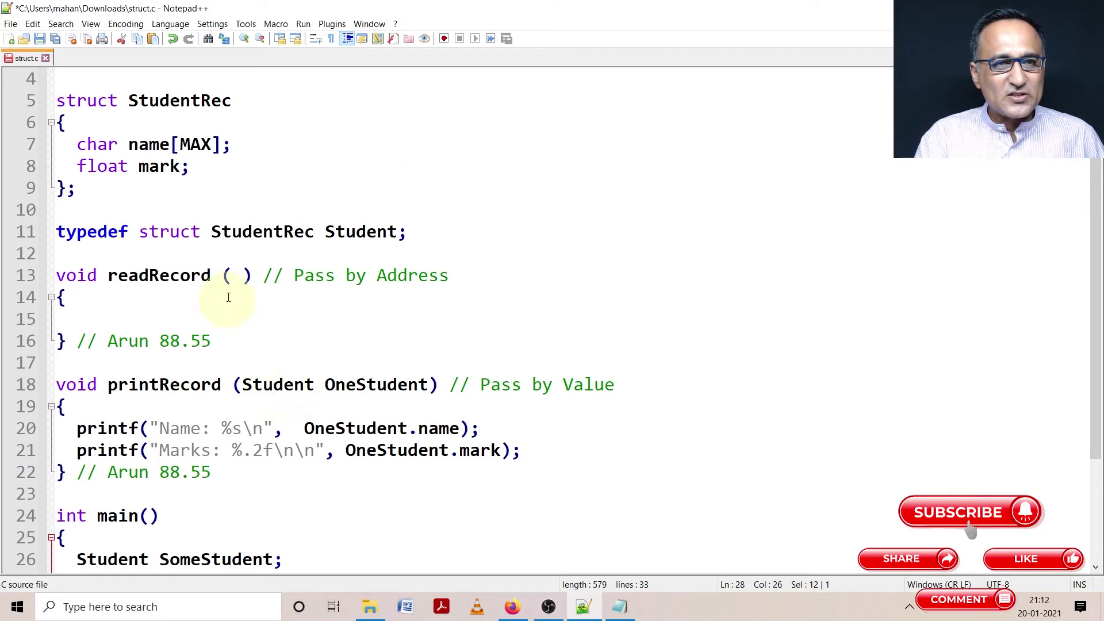
Give readRecord a Student *OneStudent parameter using the OneStudent autocomplete
{"action": "left_click", "coordinate": [235, 275]}
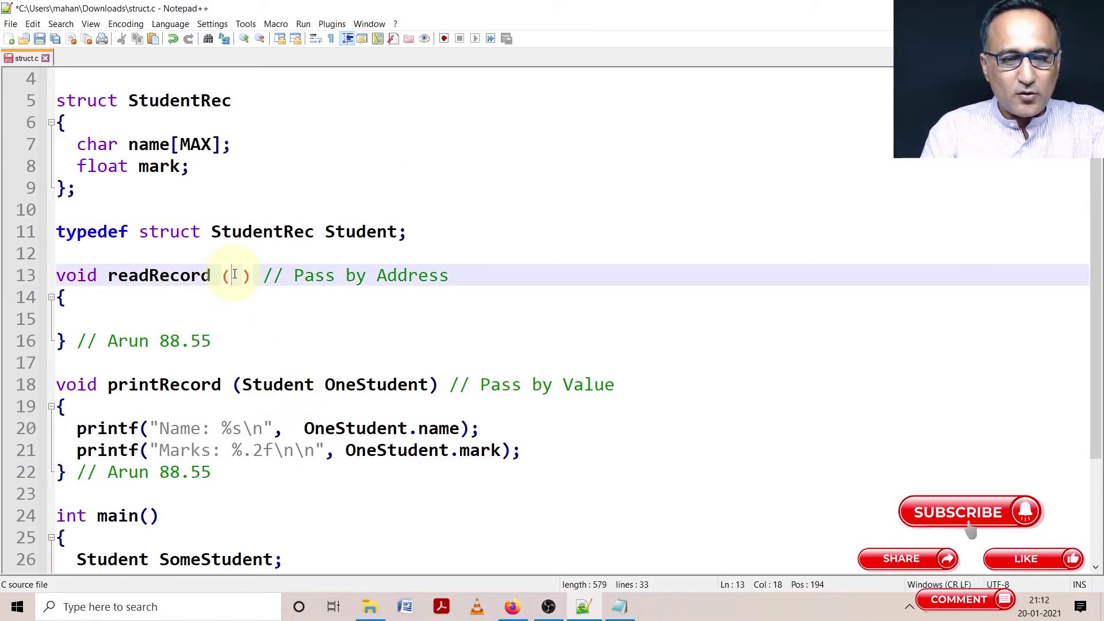
{"action": "type", "text": "Student "}
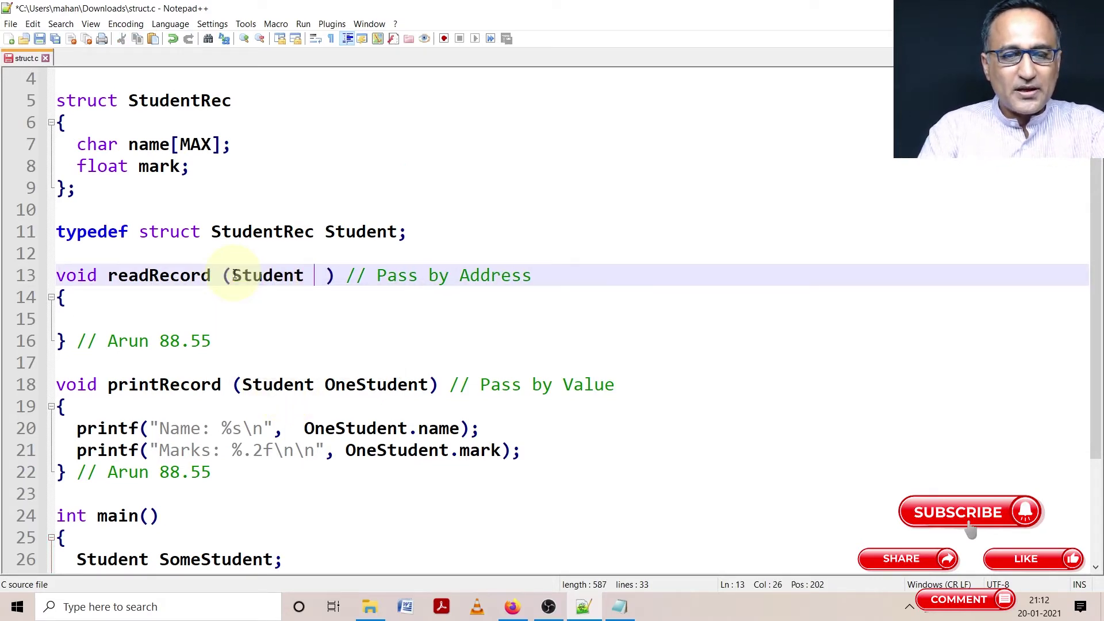
{"action": "type", "text": "*O"}
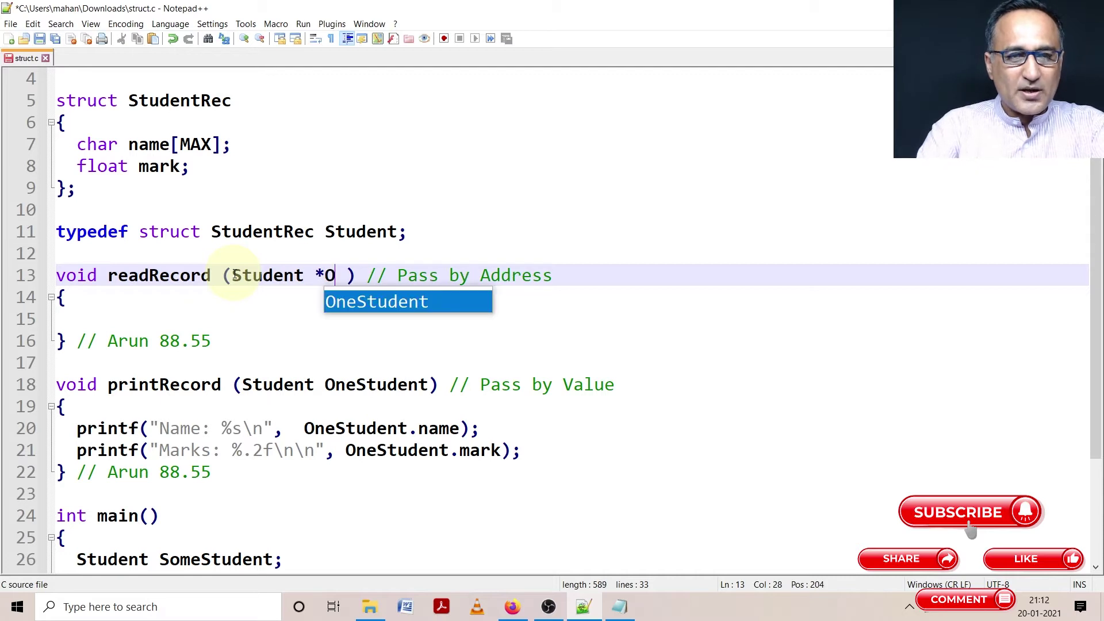
{"action": "type", "text": "ne"}
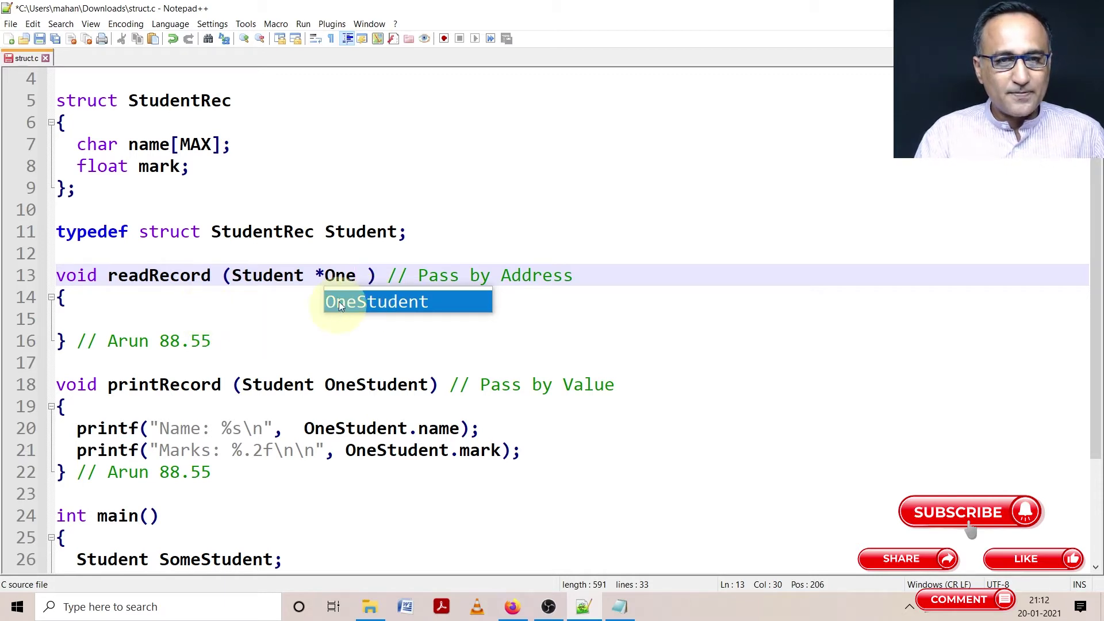
{"action": "double_click", "coordinate": [344, 298]}
{"action": "left_click", "coordinate": [242, 300]}
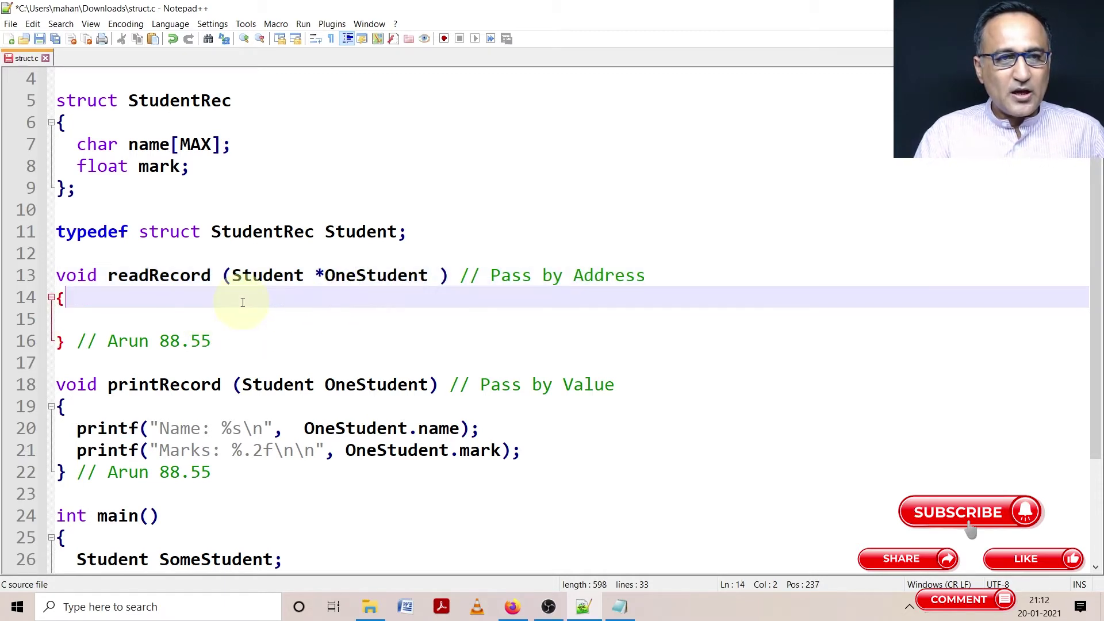
Start readRecord's indented body with printf("Enter the name and Marks\n"); and a new line
{"action": "key", "text": "Return"}
{"action": "key", "text": "Tab"}
{"action": "type", "text": "p"}
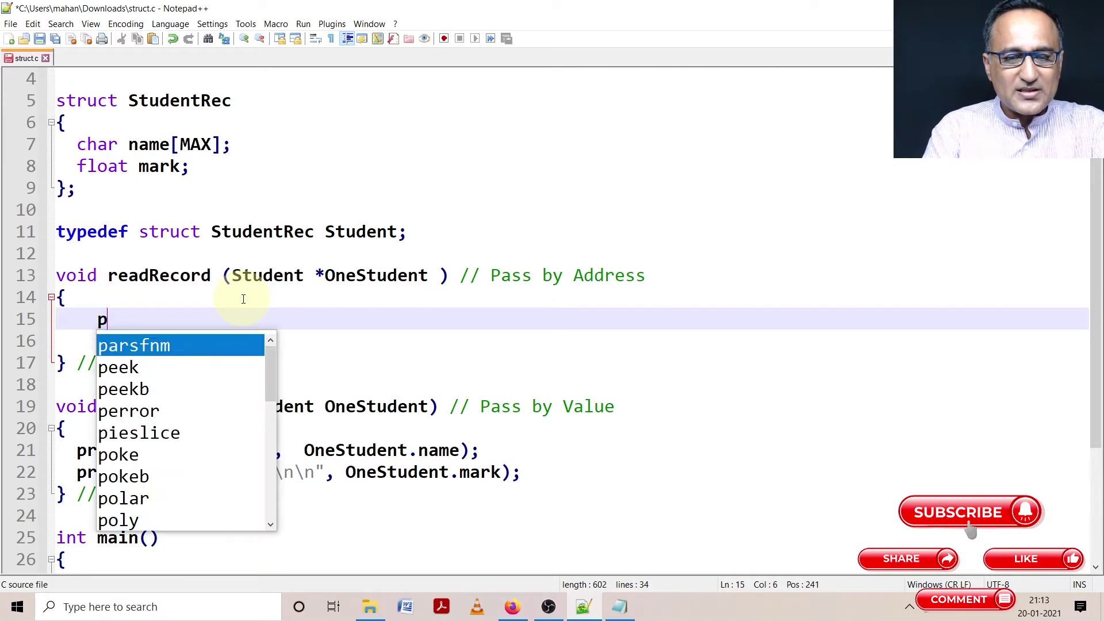
{"action": "type", "text": "rintf(\""}
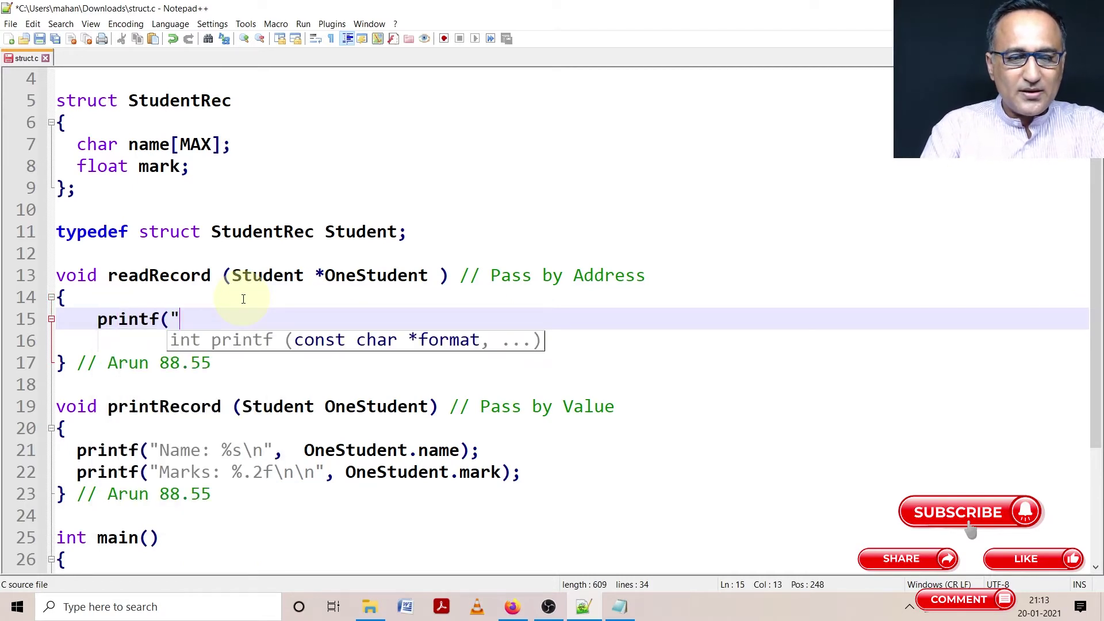
{"action": "type", "text": "Enter the"}
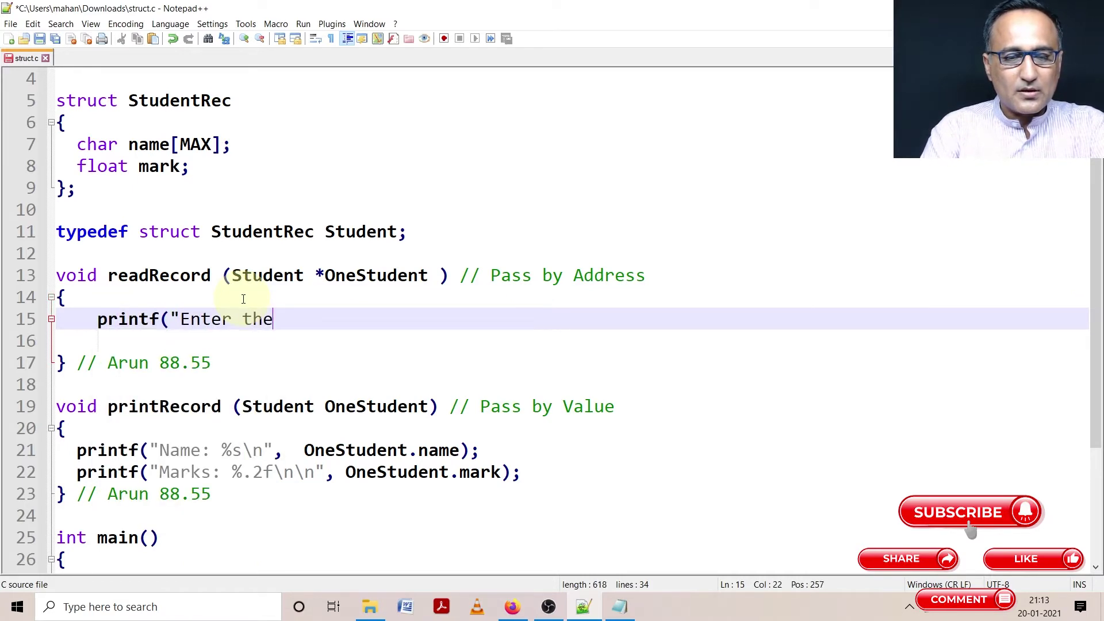
{"action": "type", "text": " name nad"}
{"action": "key", "text": "BackSpace"}
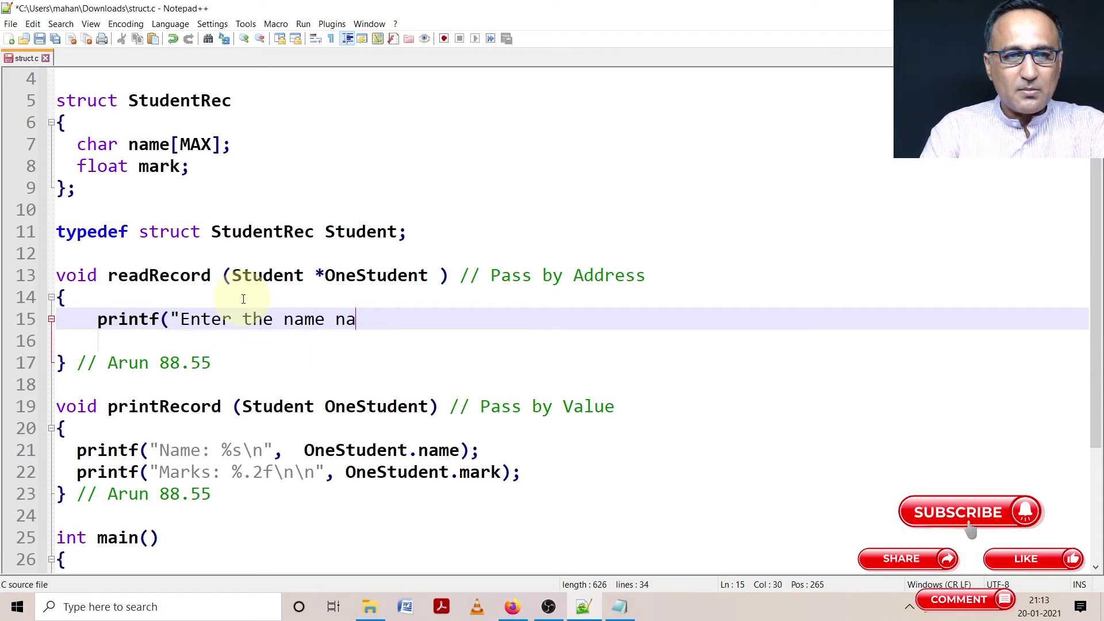
{"action": "key", "text": "BackSpace"}
{"action": "key", "text": "BackSpace"}
{"action": "type", "text": "and MAr"}
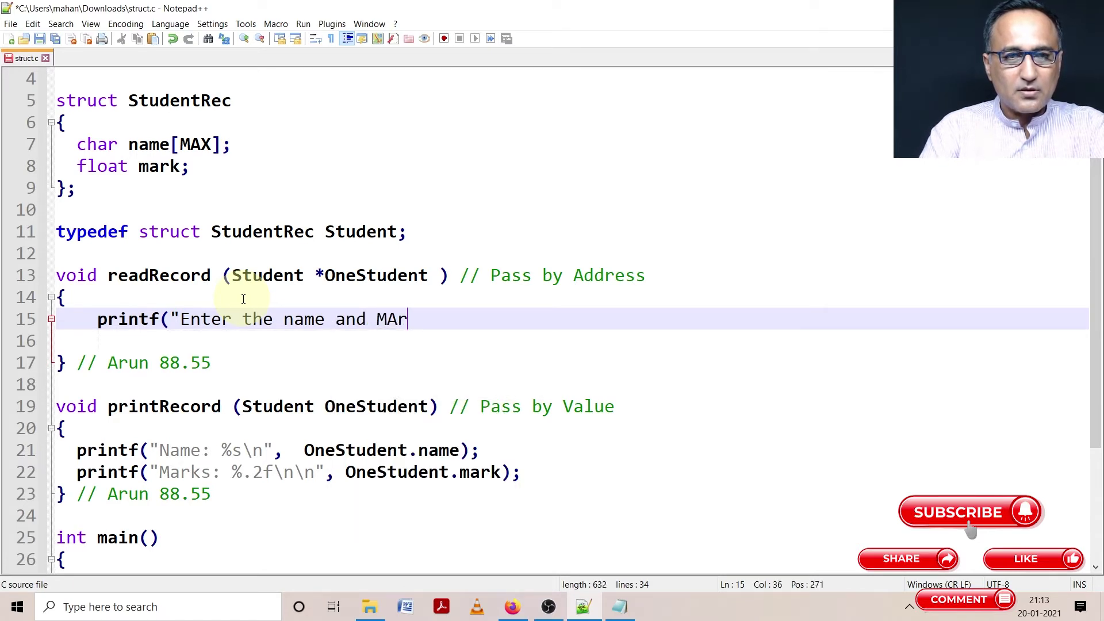
{"action": "type", "text": "k"}
{"action": "key", "text": "BackSpace"}
{"action": "key", "text": "BackSpace"}
{"action": "key", "text": "BackSpace"}
{"action": "type", "text": "a"}
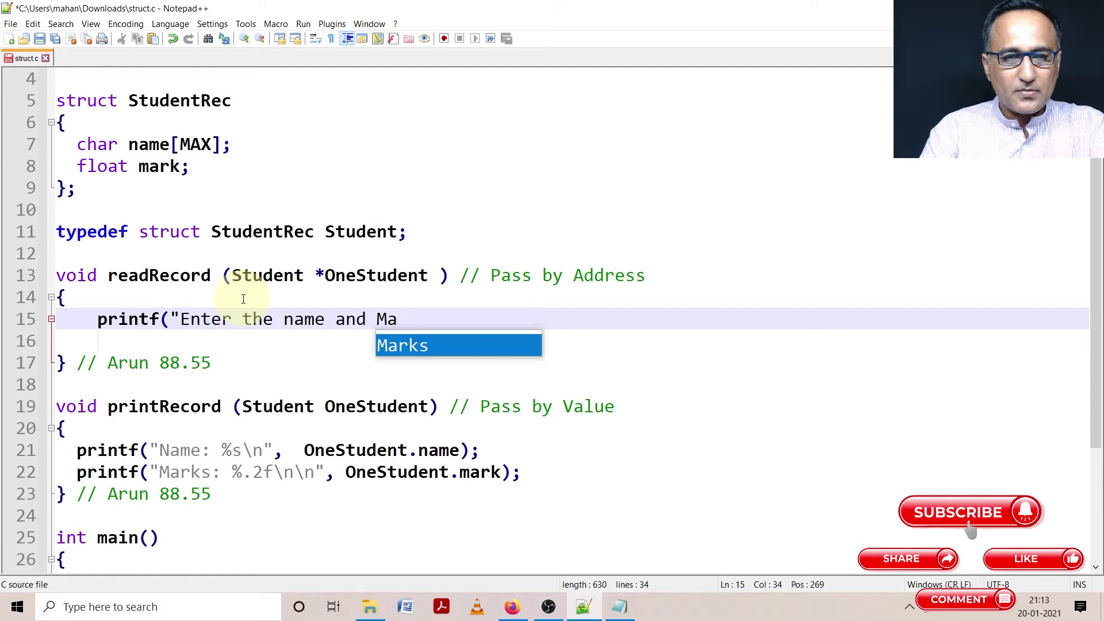
{"action": "double_click", "coordinate": [444, 353]}
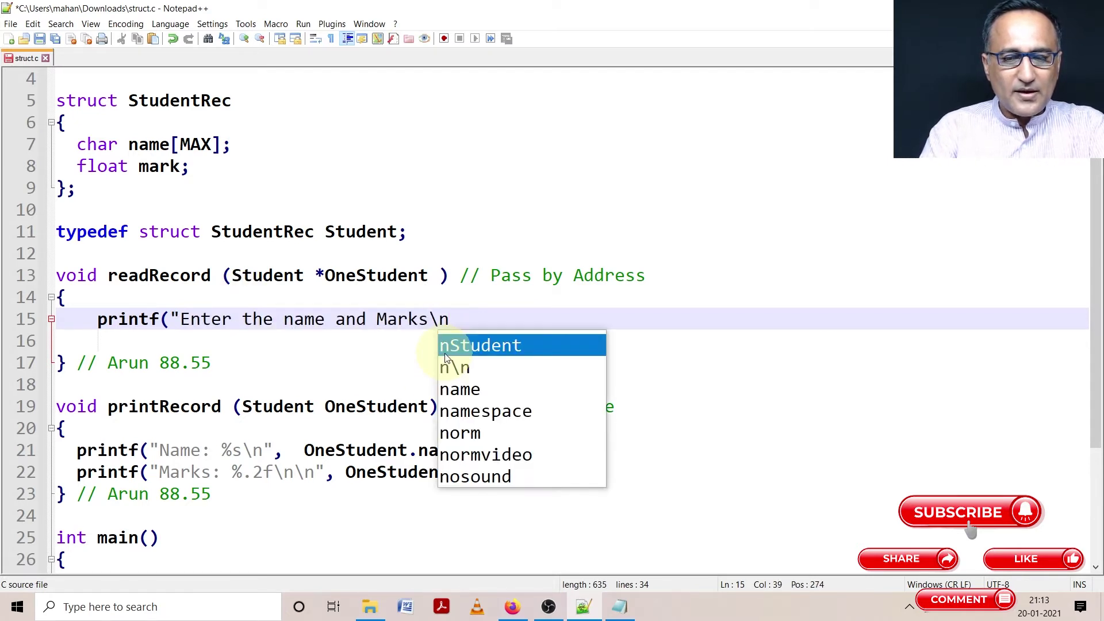
{"action": "type", "text": "\");"}
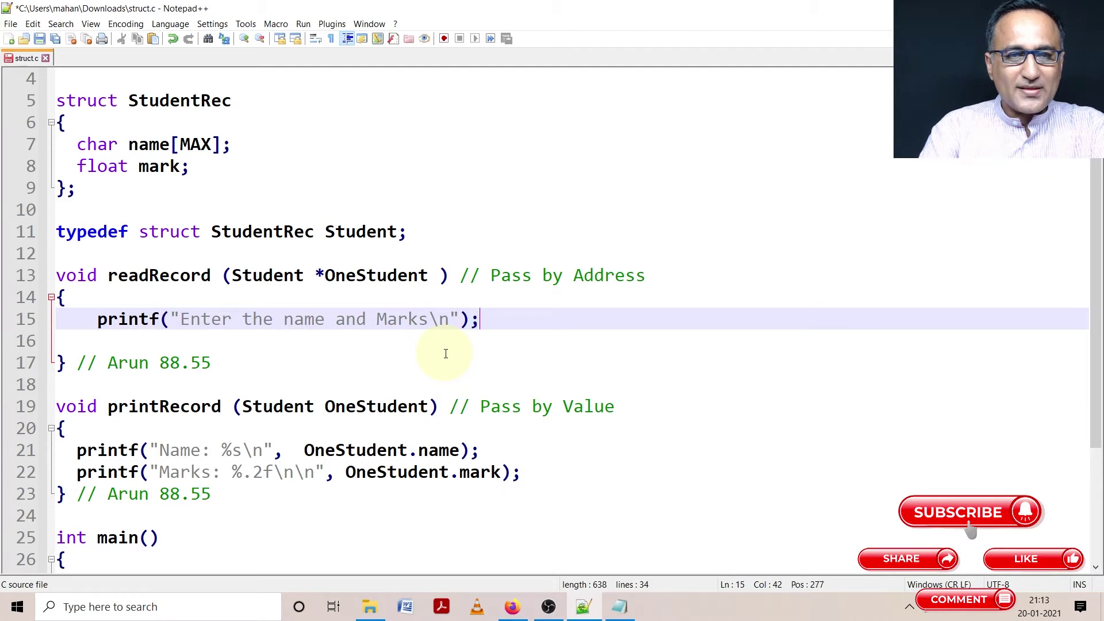
{"action": "key", "text": "Return"}
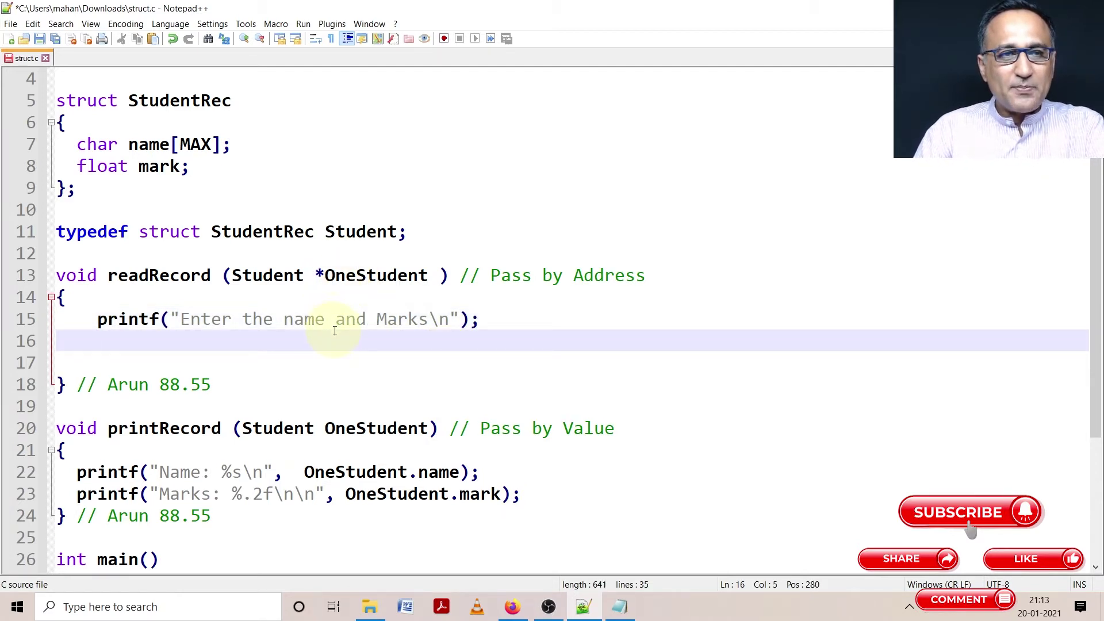
{"action": "type", "text": "scanf"}
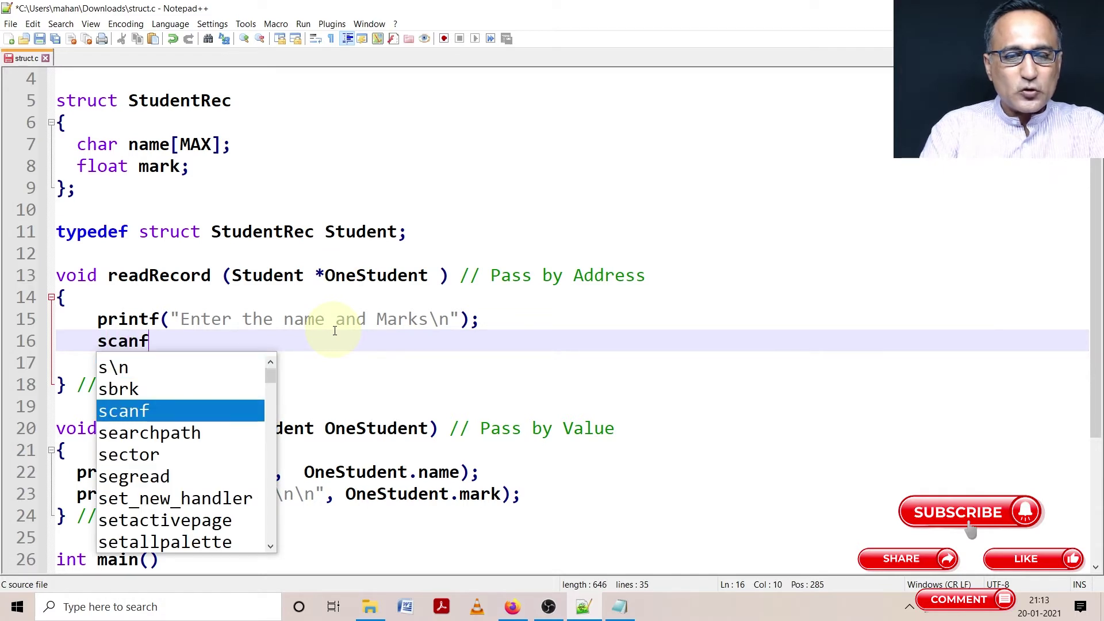
{"action": "type", "text": "(\""}
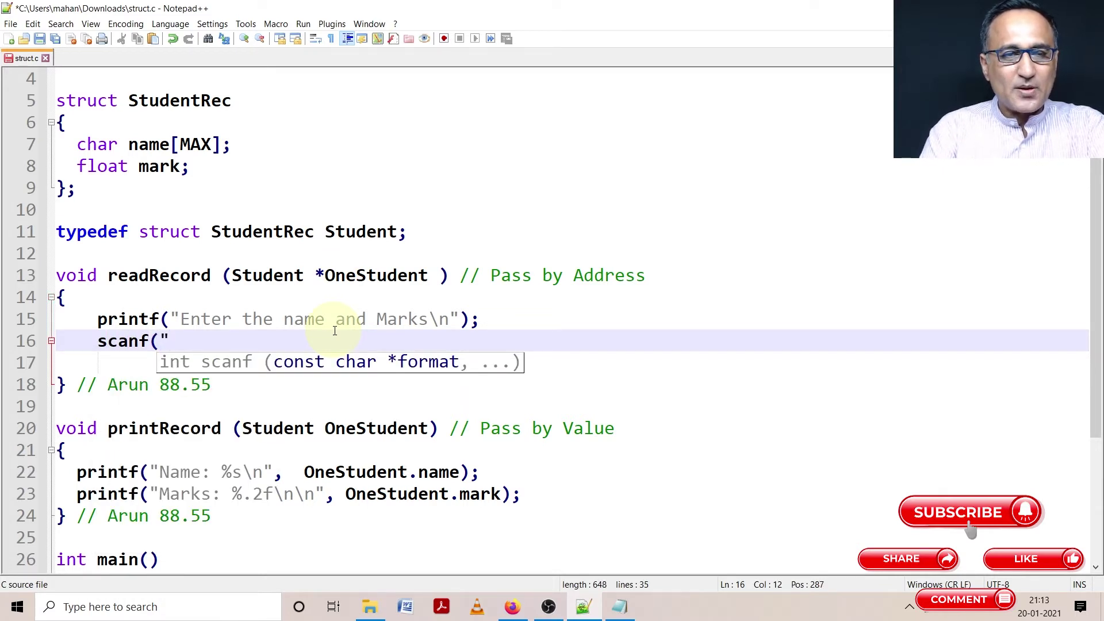
{"action": "type", "text": "%s"}
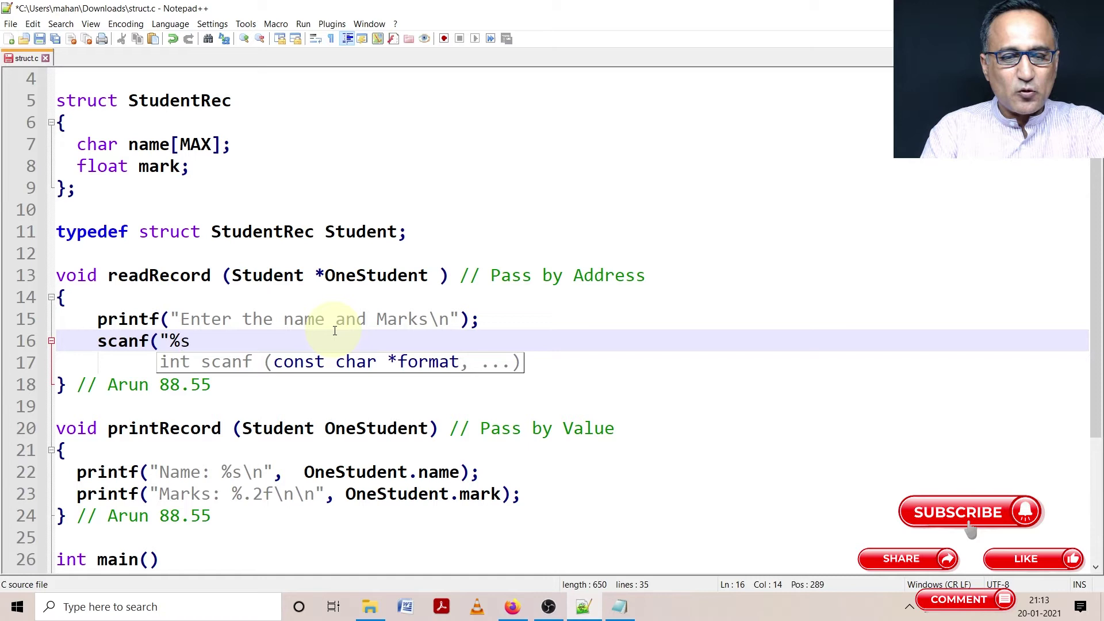
{"action": "type", "text": "%f\", "}
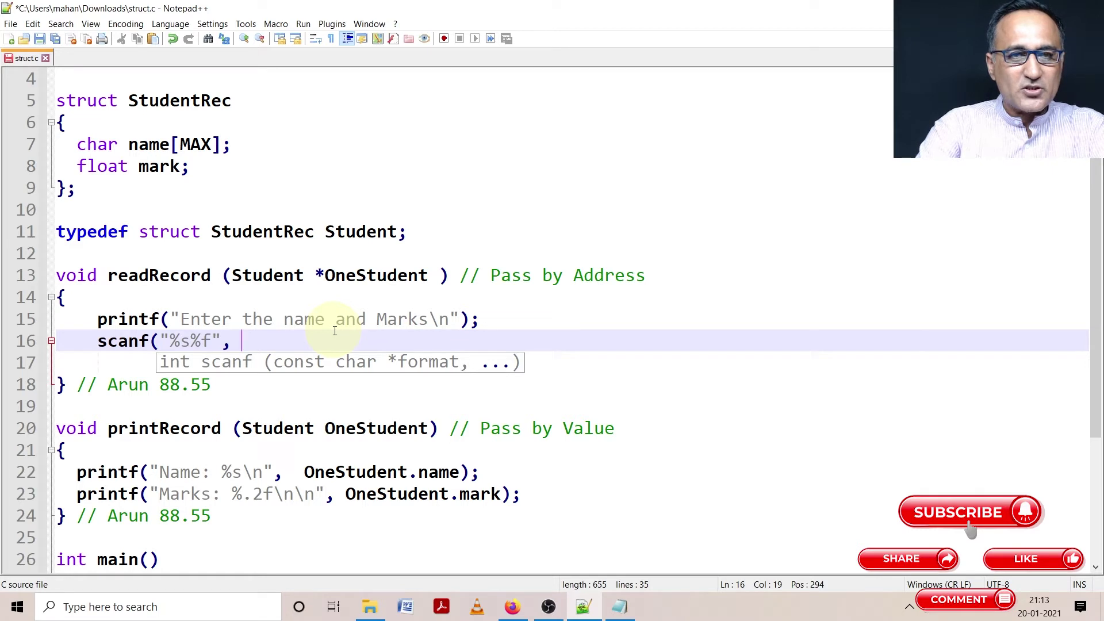
{"action": "type", "text": "*On"}
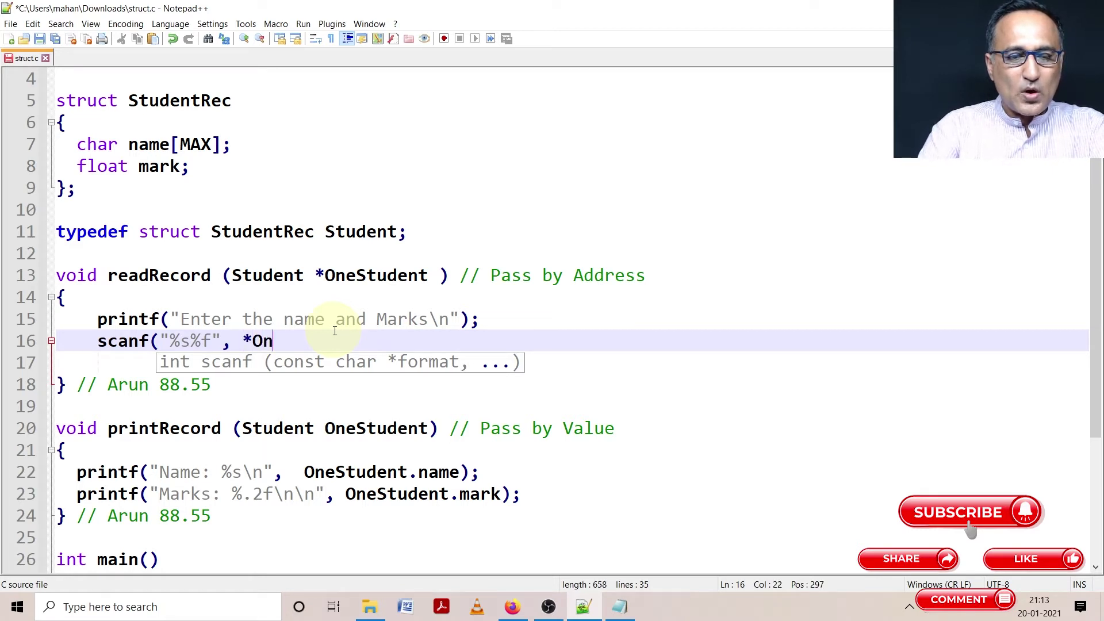
{"action": "type", "text": "eStud"}
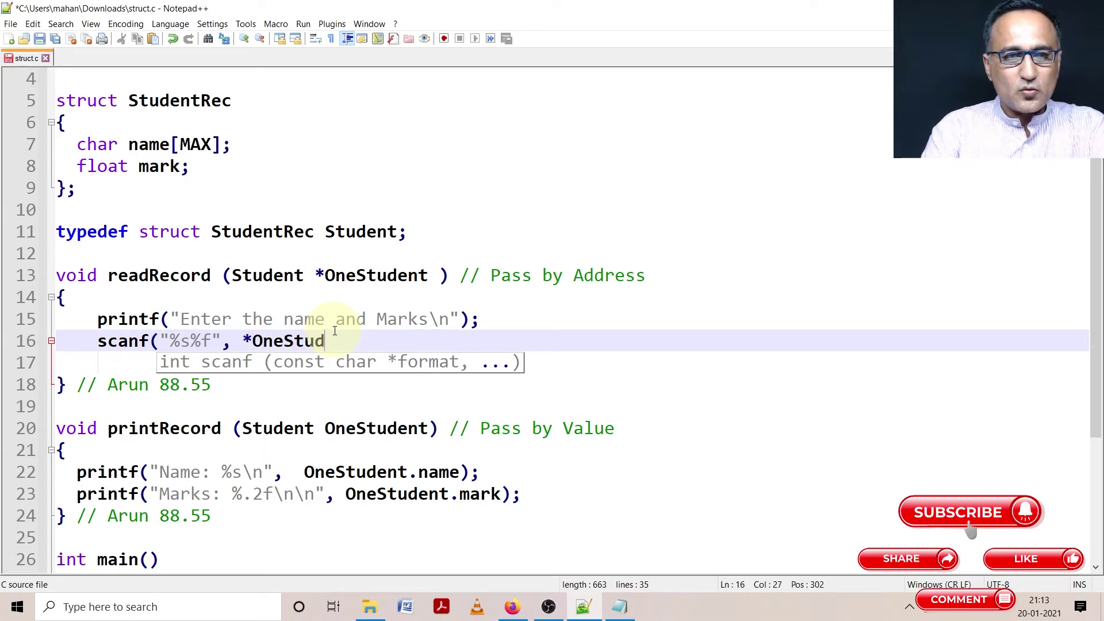
{"action": "type", "text": "ent.nam"}
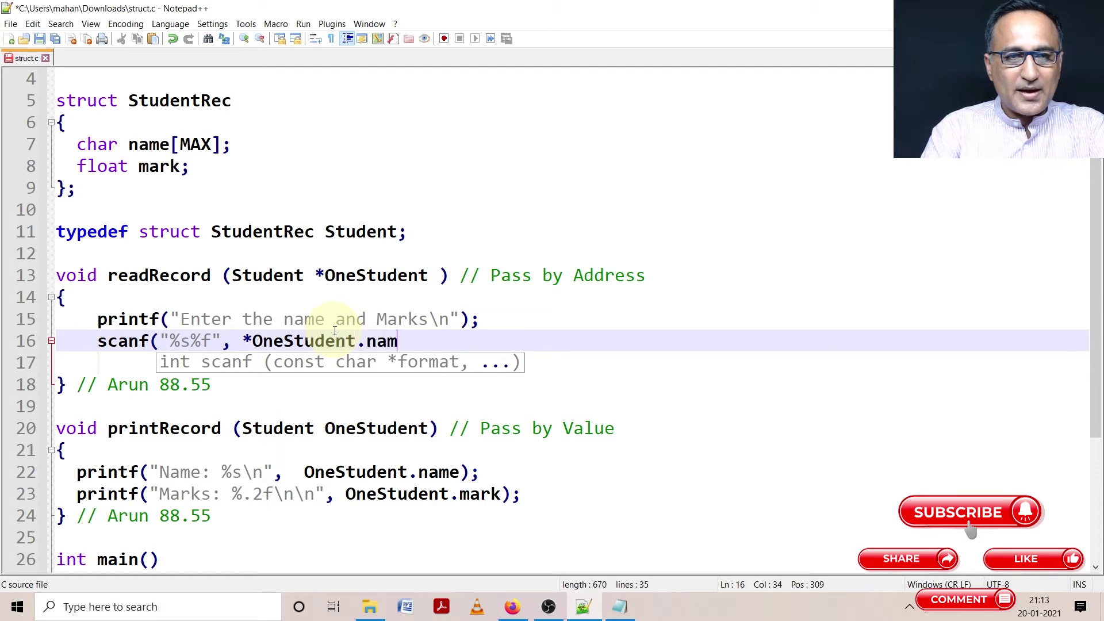
{"action": "type", "text": "e, "}
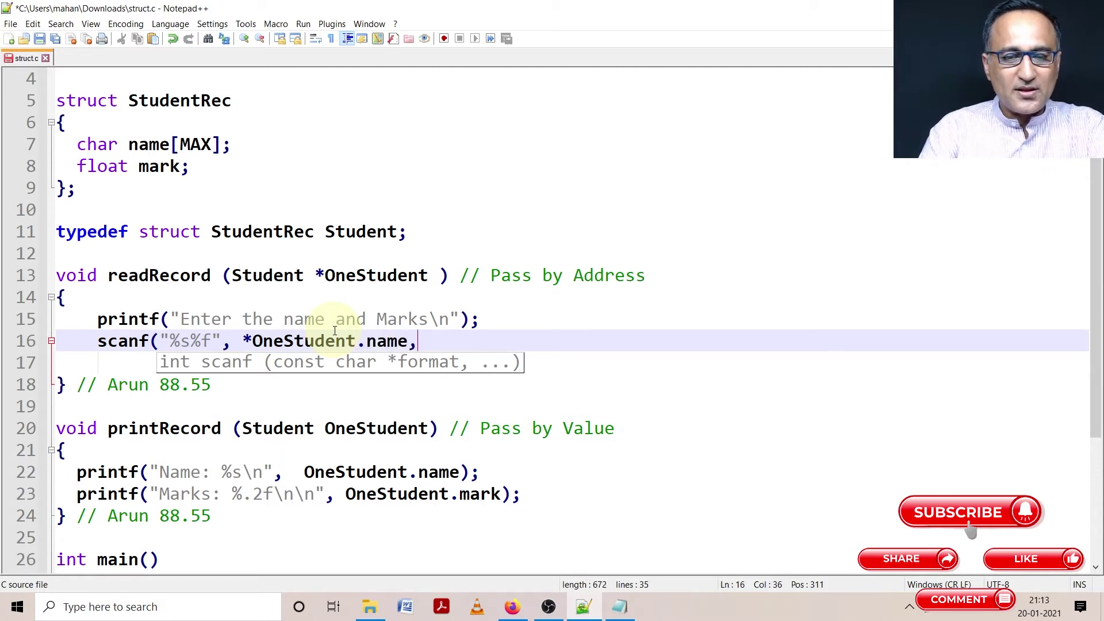
{"action": "type", "text": "*O"}
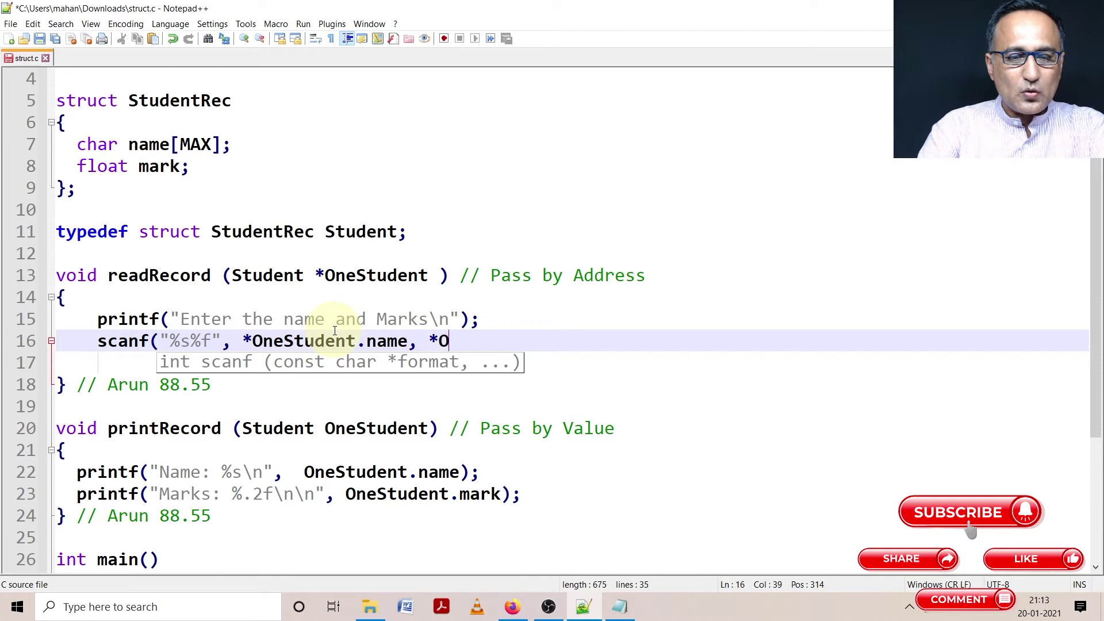
{"action": "type", "text": "n"}
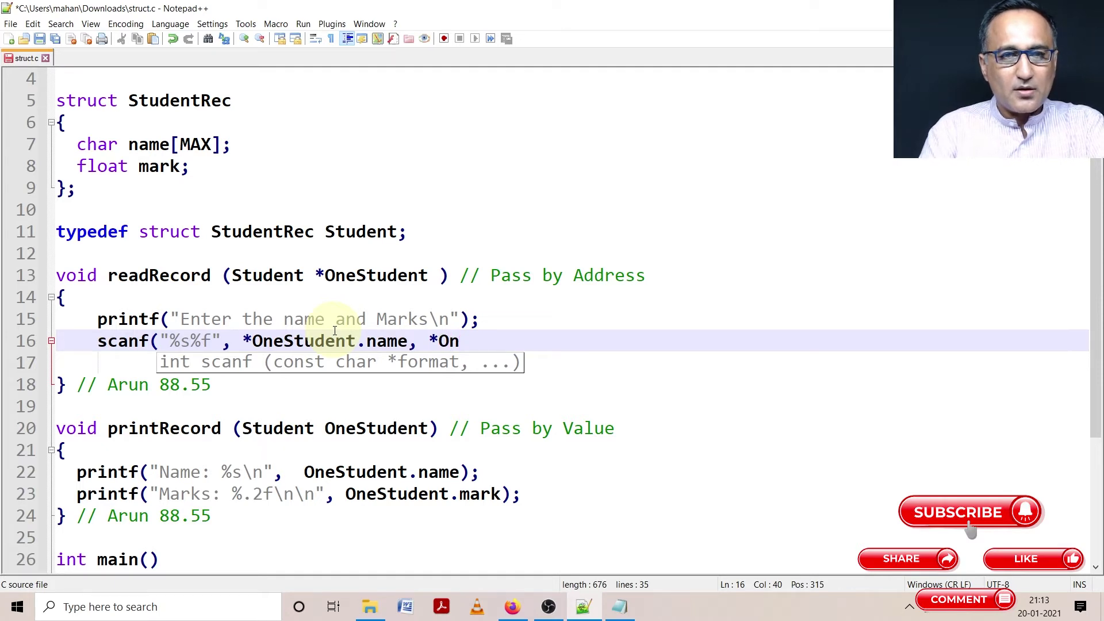
{"action": "type", "text": "eSt"}
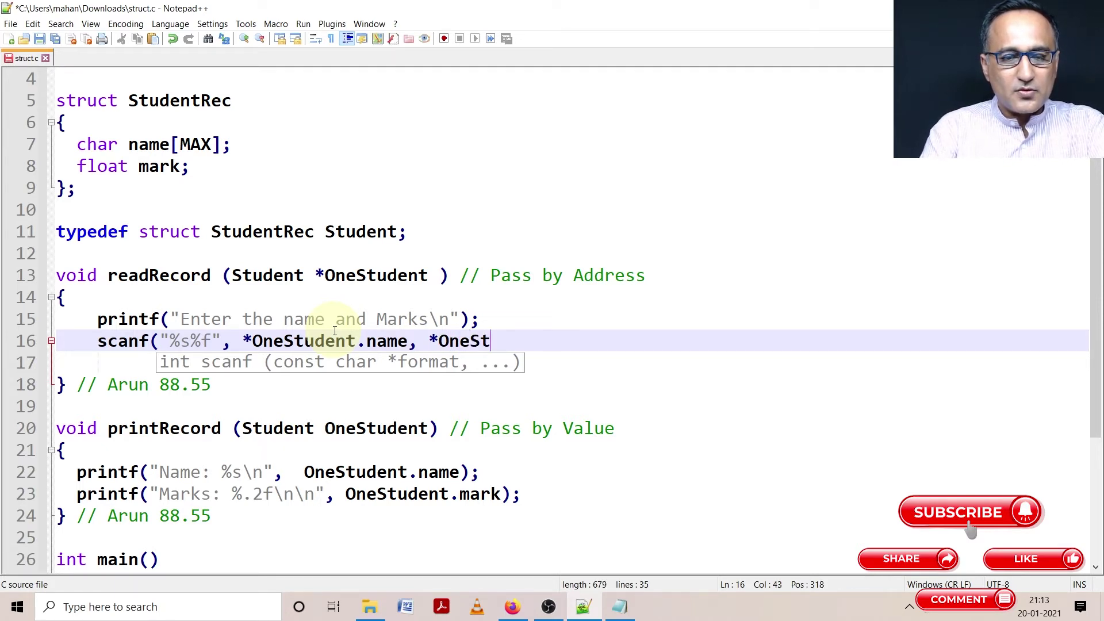
{"action": "type", "text": "udent."}
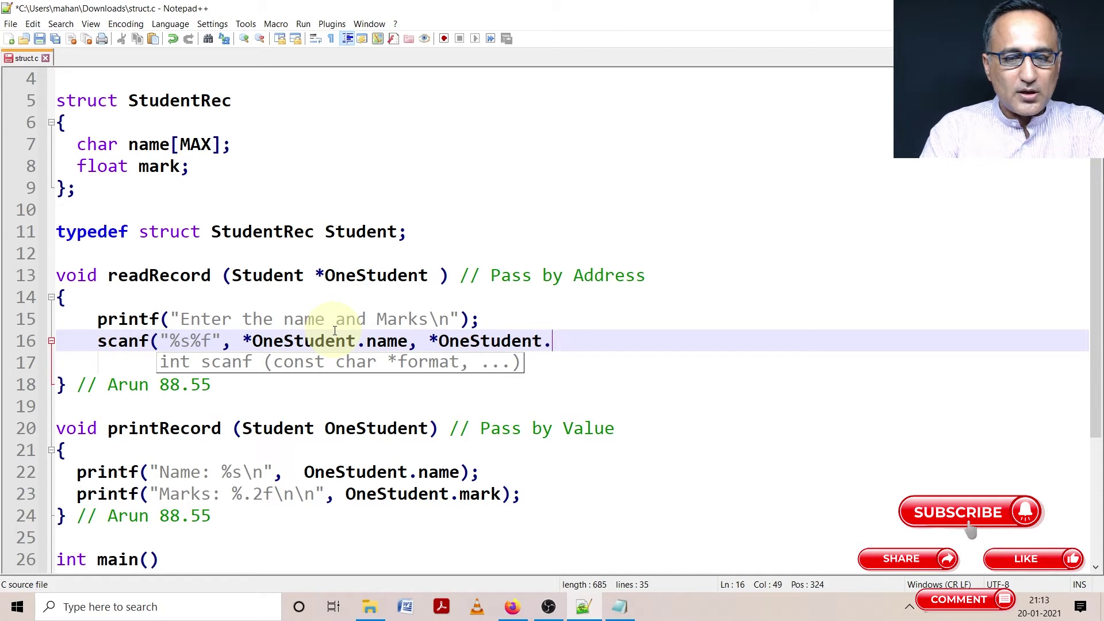
{"action": "type", "text": "mark)"}
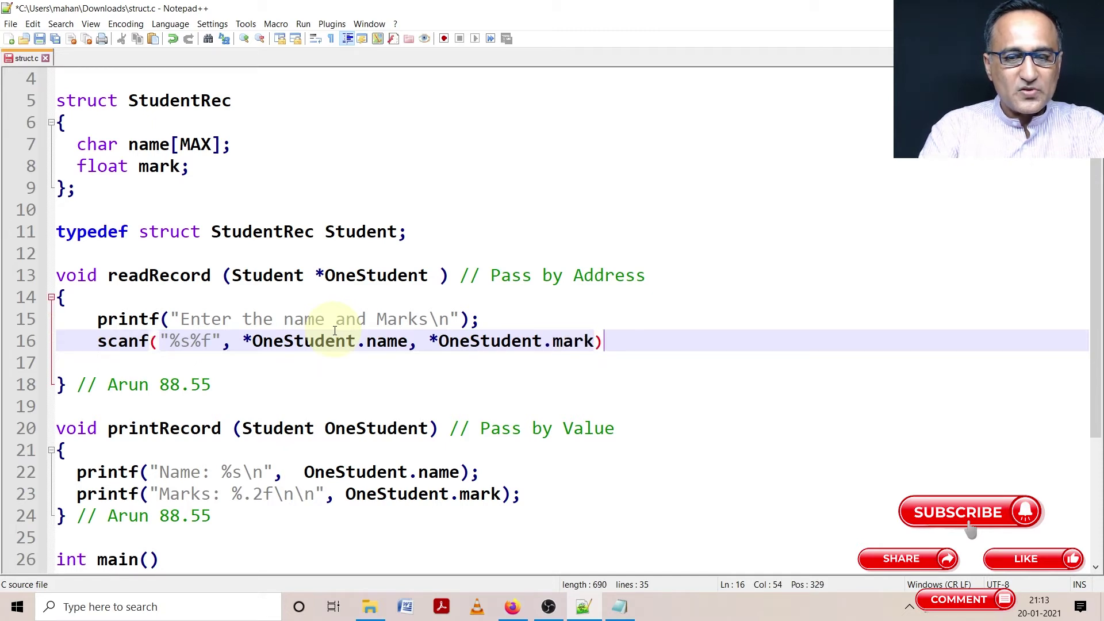
{"action": "type", "text": ";"}
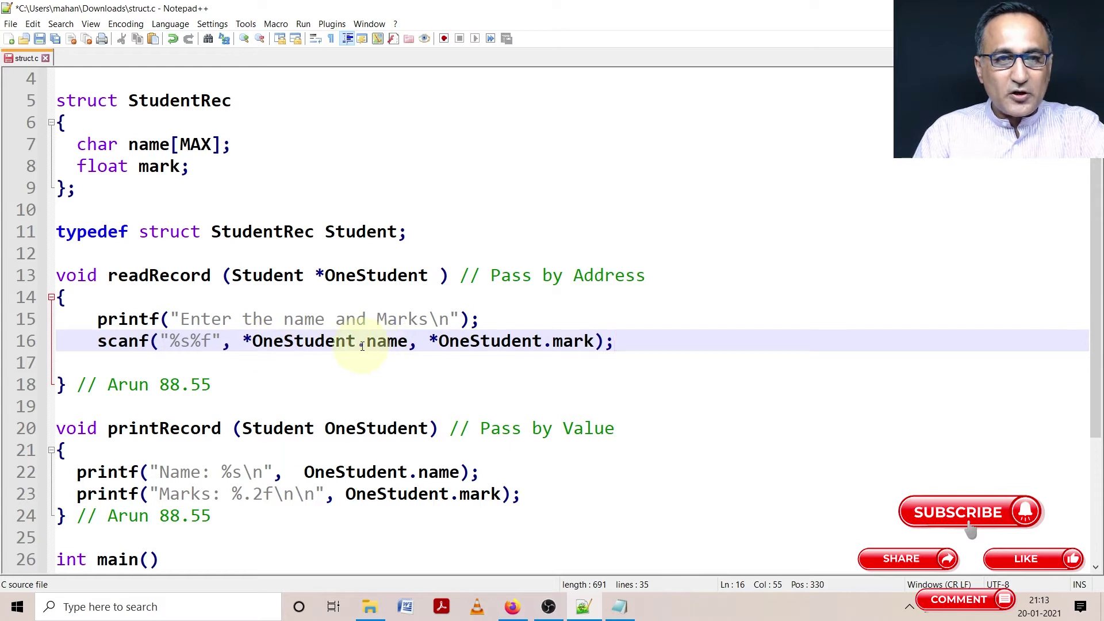
Make the scanf arguments (*OneStudent).name and &(*OneStudent).mark
{"action": "left_click", "coordinate": [245, 341]}
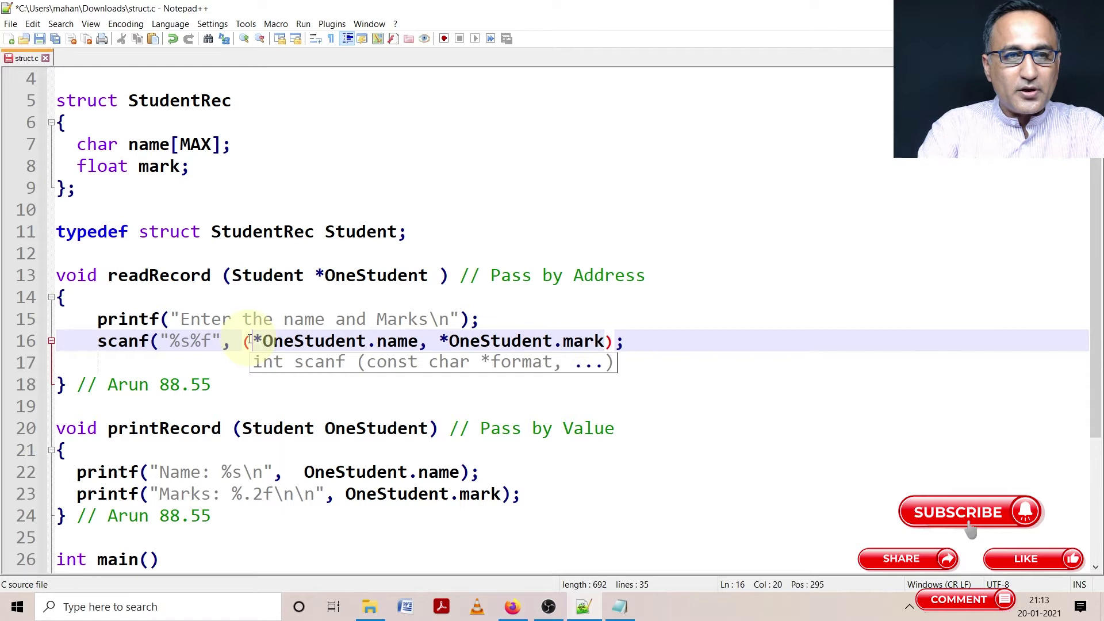
{"action": "type", "text": "("}
{"action": "left_click", "coordinate": [369, 341]}
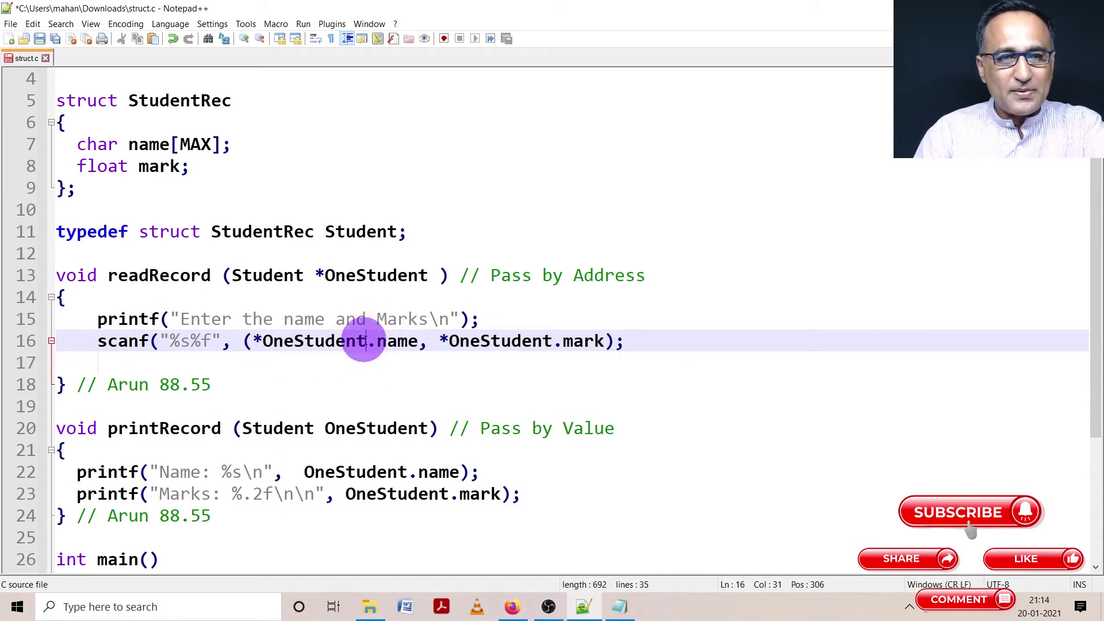
{"action": "type", "text": ")"}
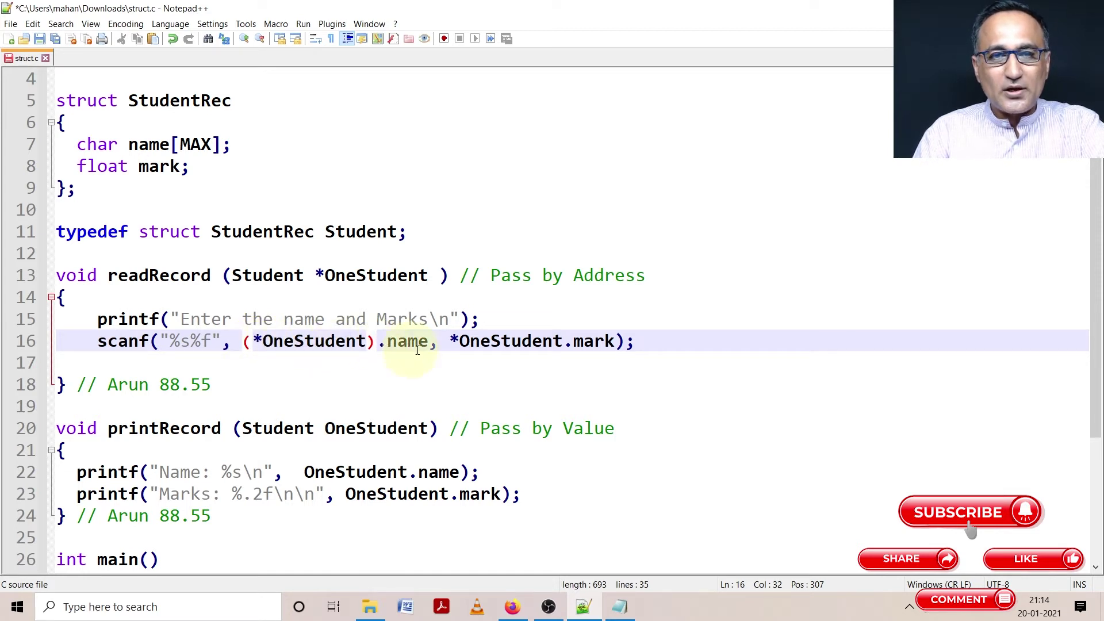
{"action": "left_click", "coordinate": [450, 342]}
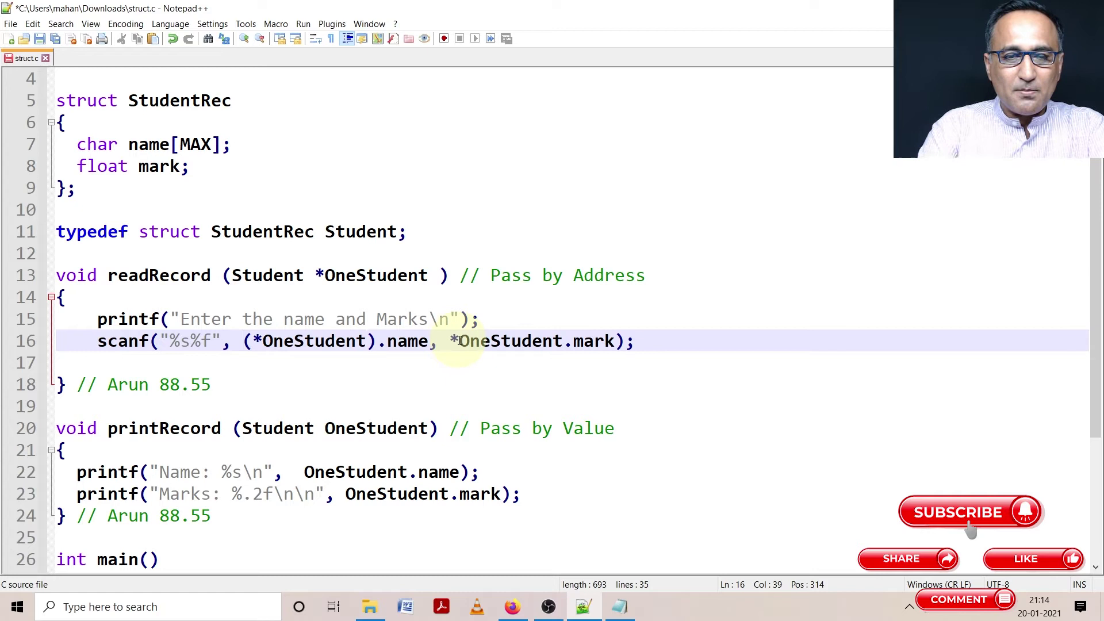
{"action": "type", "text": "("}
{"action": "left_click", "coordinate": [574, 343]}
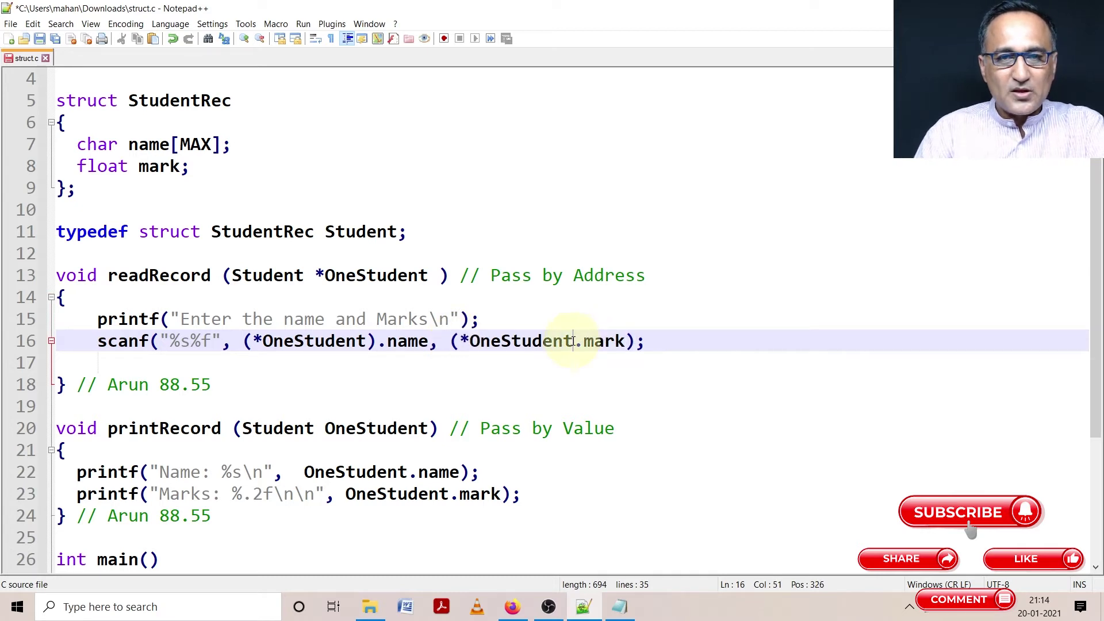
{"action": "type", "text": ")"}
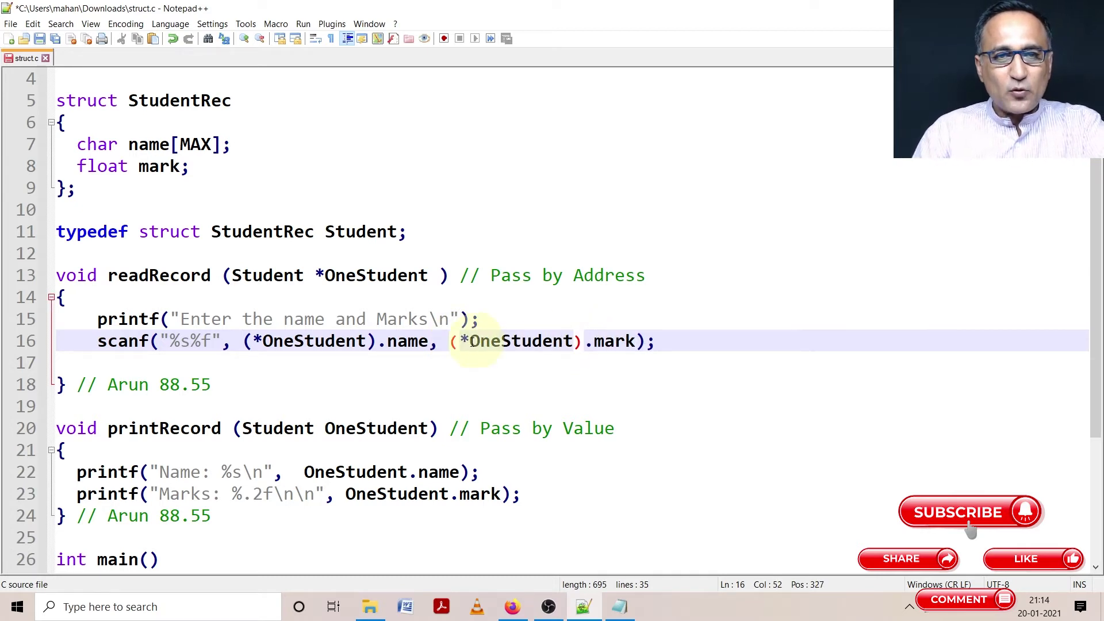
{"action": "left_click", "coordinate": [450, 341]}
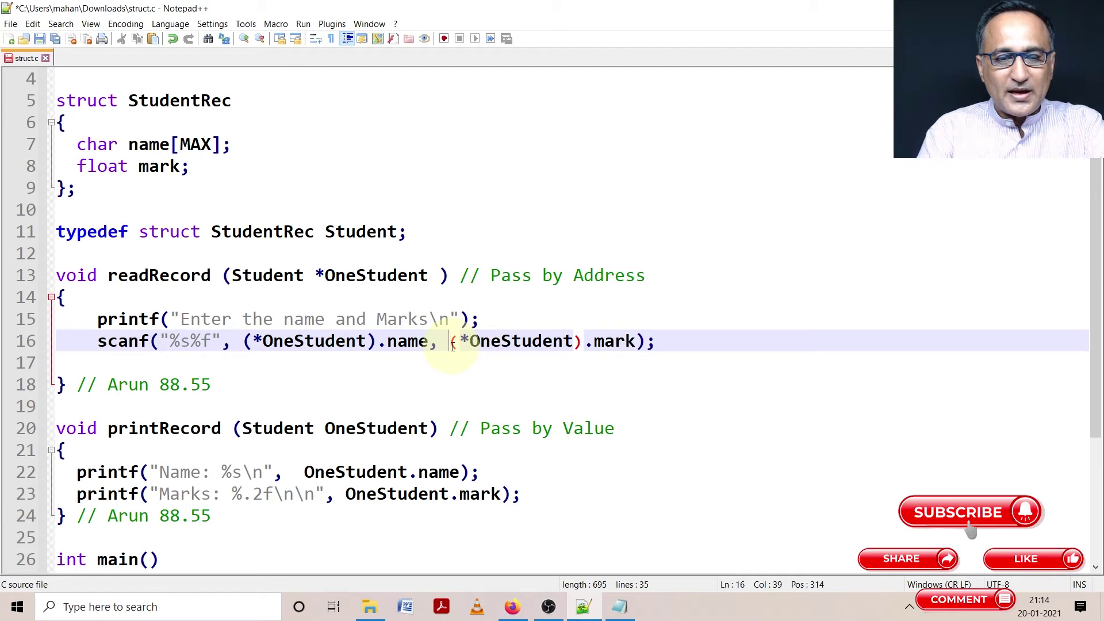
{"action": "type", "text": "&"}
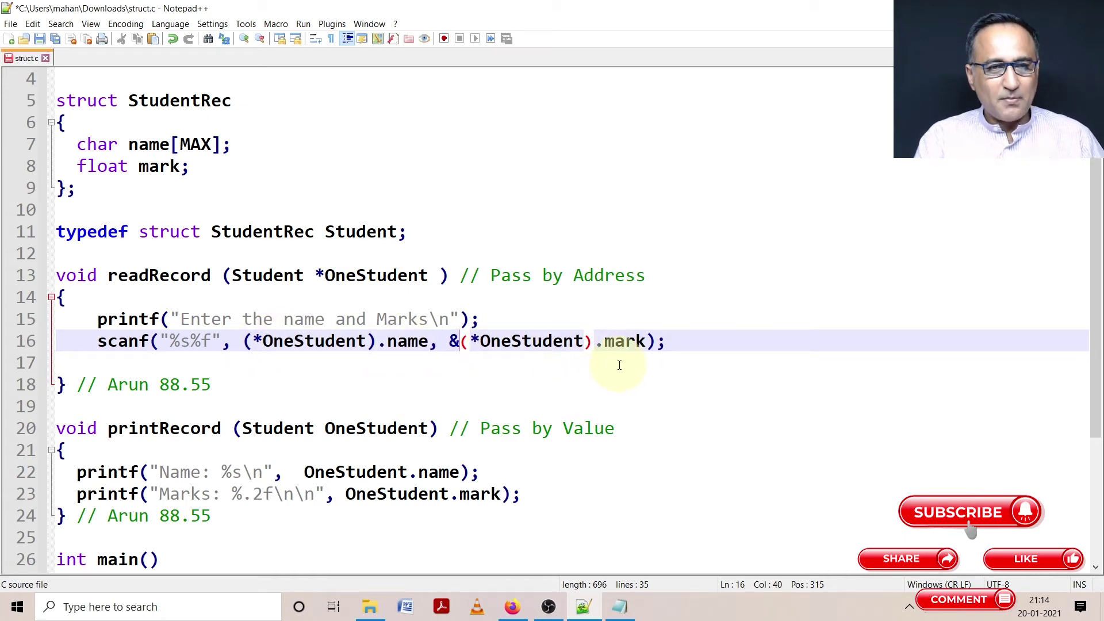
{"action": "scroll", "coordinate": [618, 367], "scroll_direction": "down", "scroll_amount": 3}
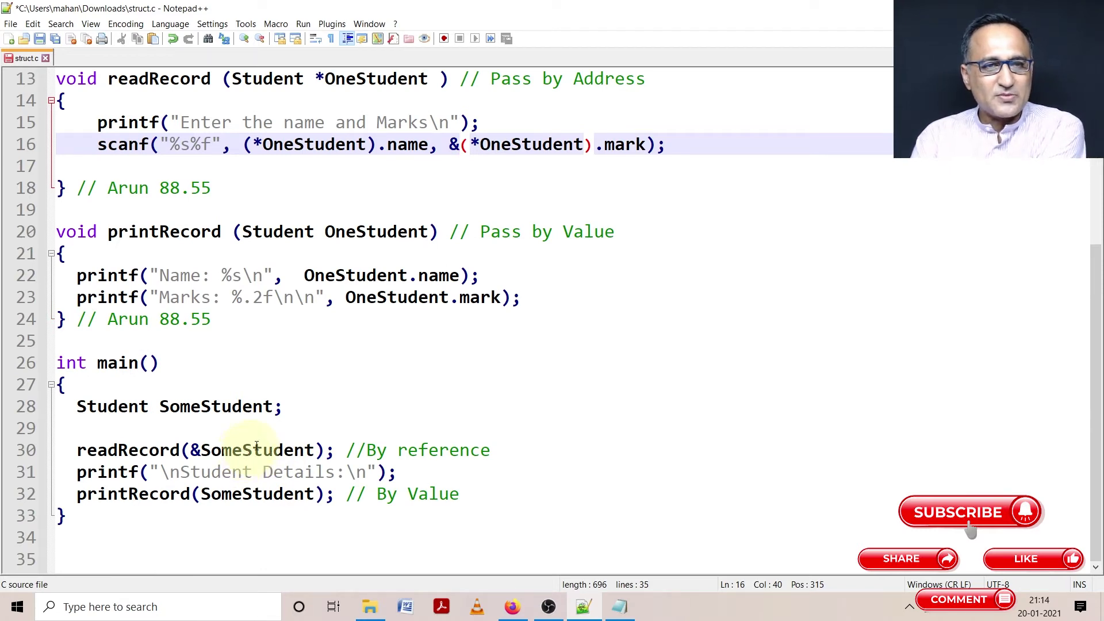
{"action": "scroll", "coordinate": [247, 452], "scroll_direction": "up", "scroll_amount": 3}
Select the whole struct.c program from line 1 to the end and copy it
{"action": "left_click_drag", "start_coordinate": [316, 275], "coordinate": [429, 276]}
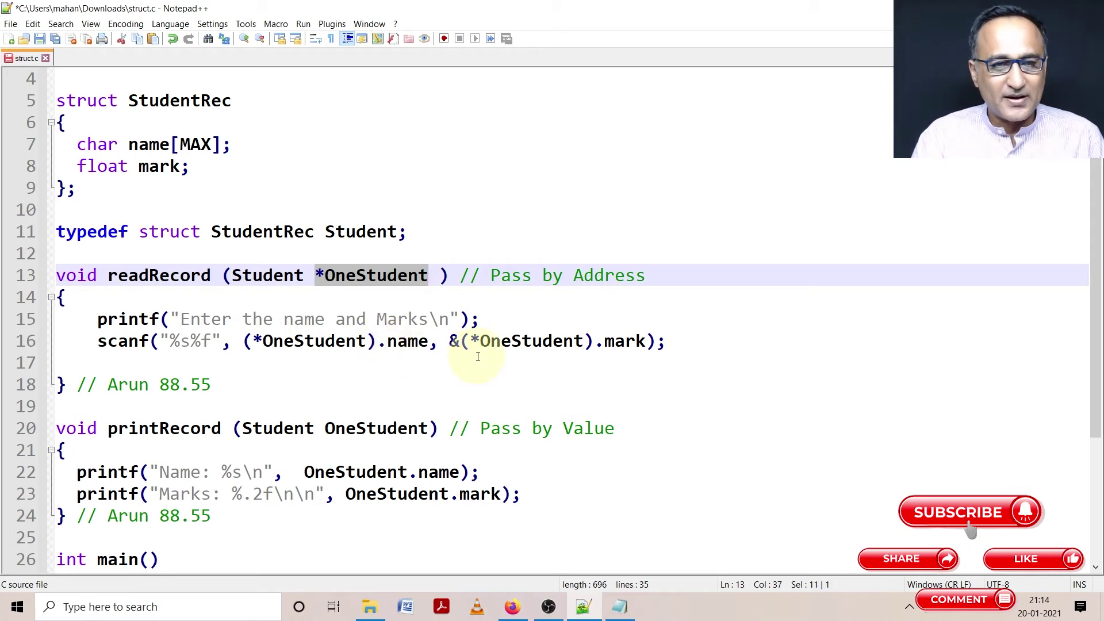
{"action": "scroll", "coordinate": [478, 357], "scroll_direction": "down", "scroll_amount": 1}
{"action": "scroll", "coordinate": [476, 357], "scroll_direction": "down", "scroll_amount": 1}
{"action": "scroll", "coordinate": [475, 357], "scroll_direction": "down", "scroll_amount": 1}
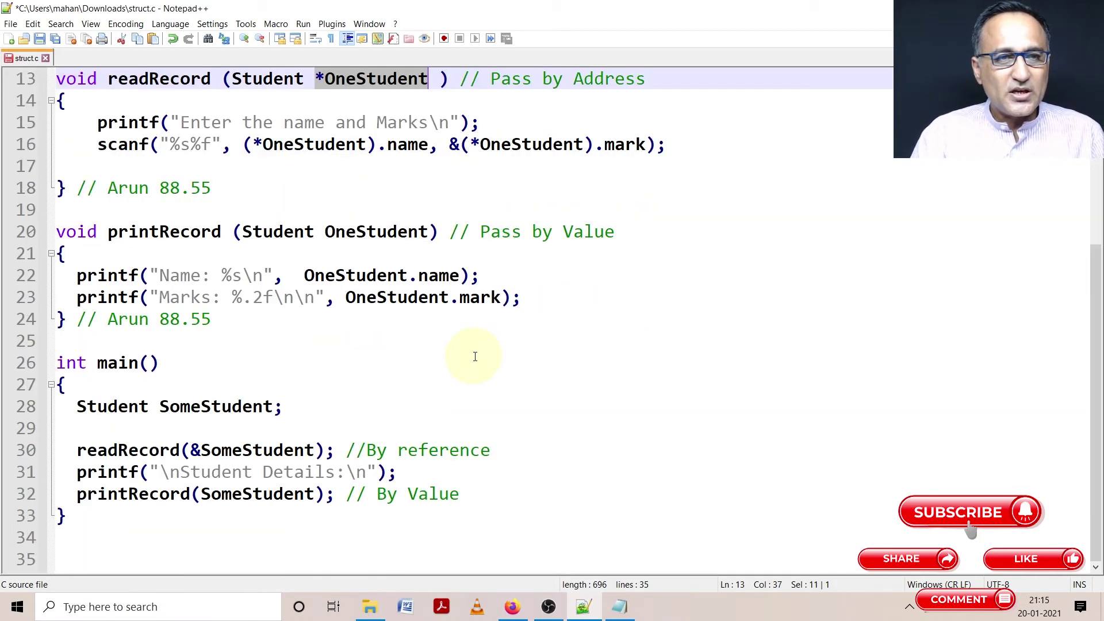
{"action": "scroll", "coordinate": [252, 295], "scroll_direction": "up", "scroll_amount": 4}
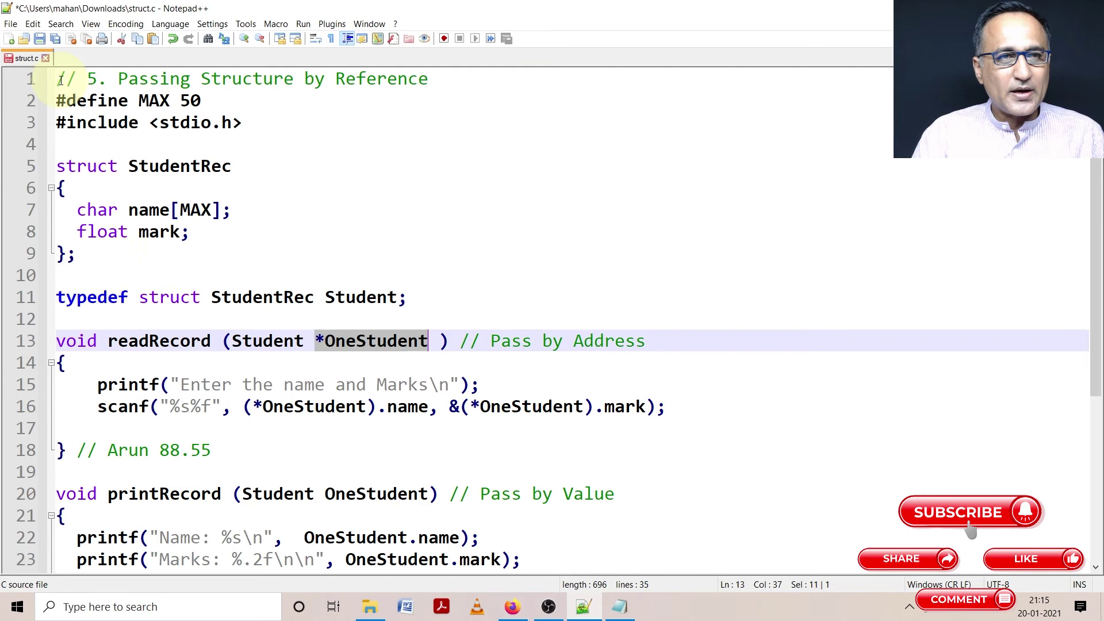
{"action": "mouse_move", "coordinate": [57, 79]}
{"action": "left_mouse_down"}
{"action": "mouse_move", "coordinate": [49, 94]}
{"action": "mouse_move", "coordinate": [149, 611]}
{"action": "left_mouse_up"}
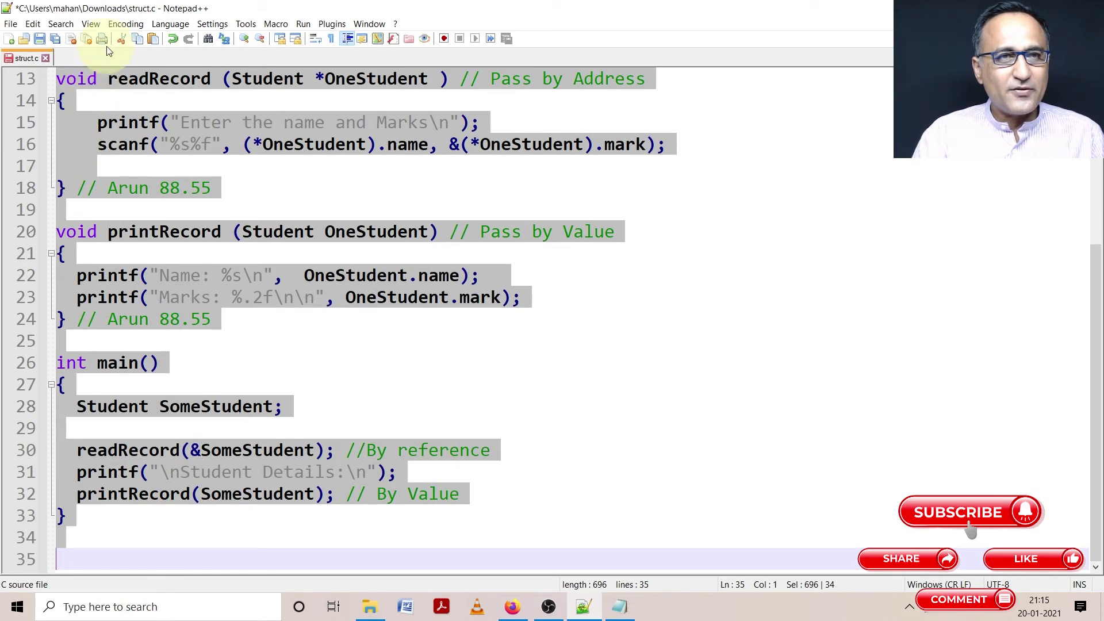
{"action": "left_click", "coordinate": [136, 39]}
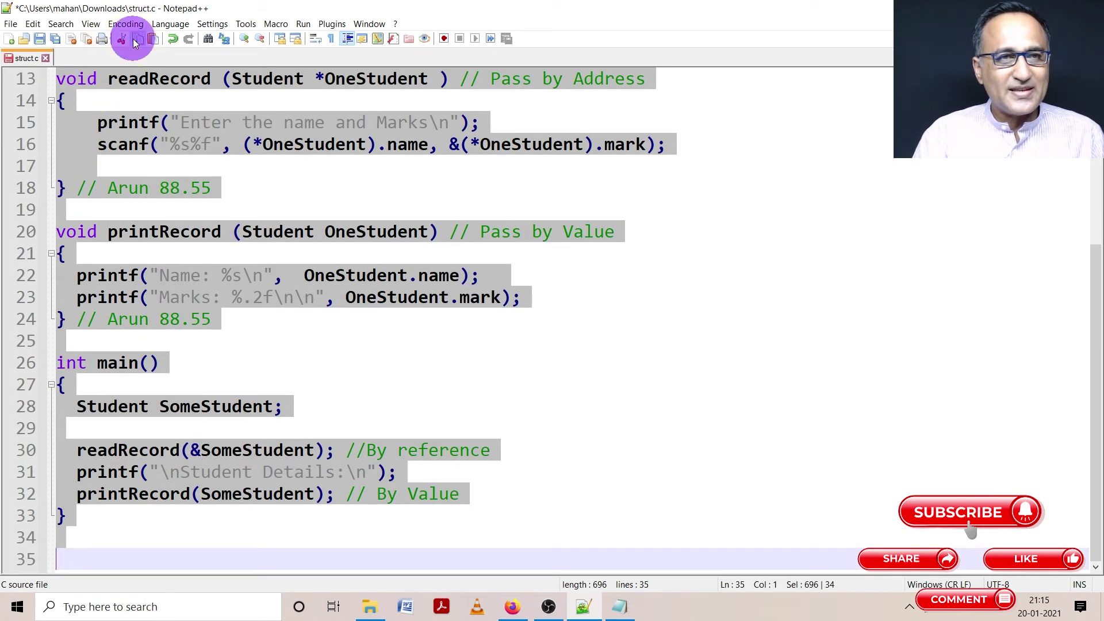
Replace the Hello World code in OnlineGDB with the pasted Student program
{"action": "left_click", "coordinate": [547, 608]}
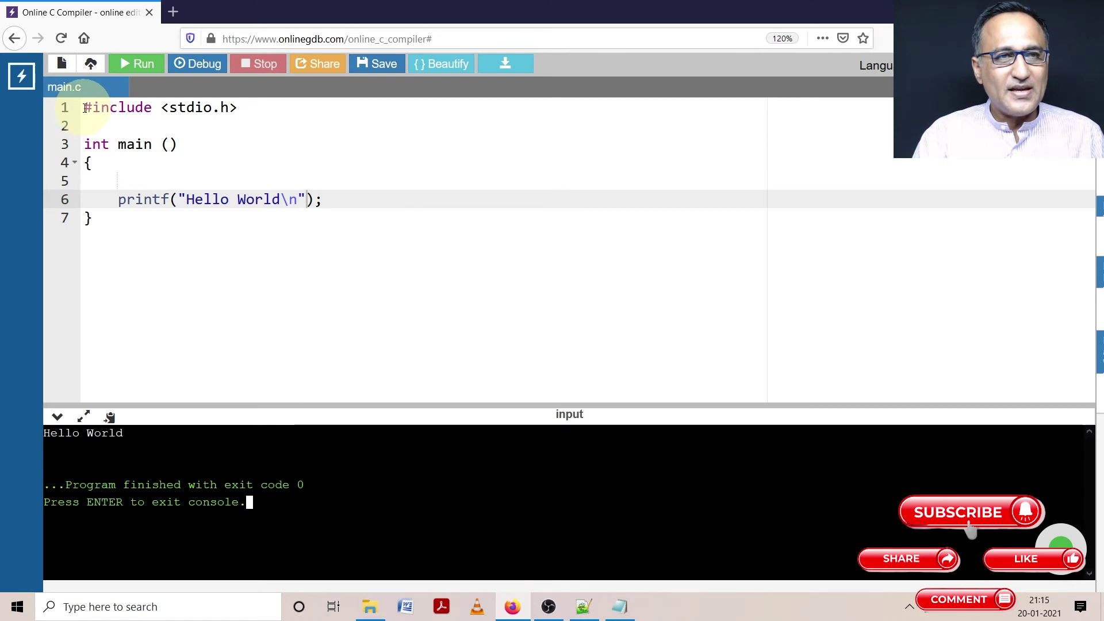
{"action": "left_click_drag", "start_coordinate": [86, 108], "coordinate": [118, 265]}
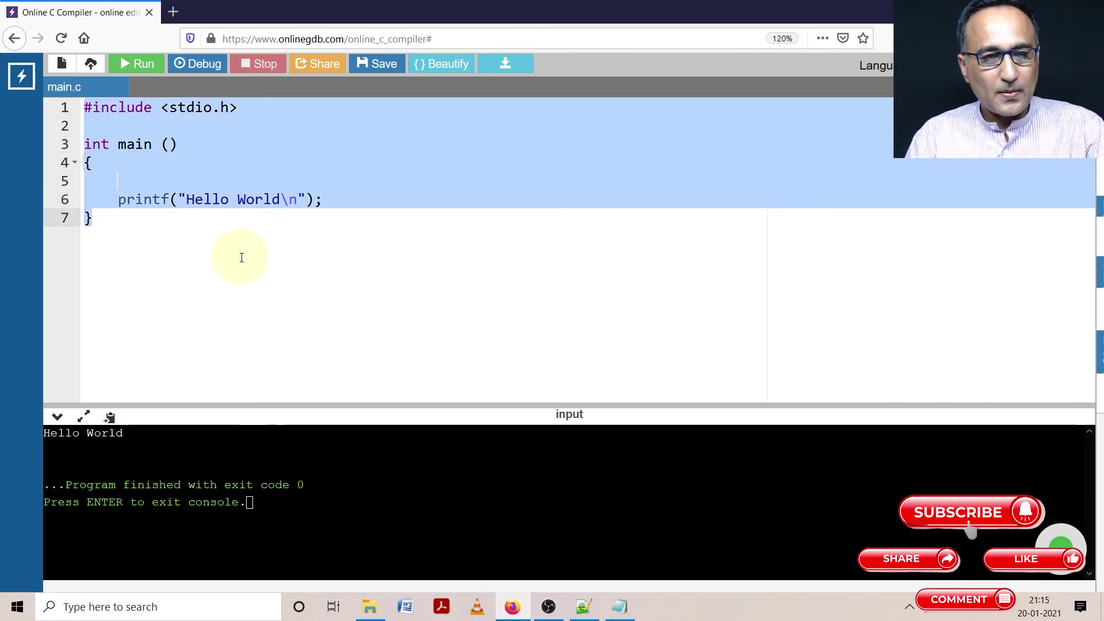
{"action": "key", "text": "ctrl+v"}
{"action": "scroll", "coordinate": [241, 254], "scroll_direction": "up", "scroll_amount": 5}
{"action": "scroll", "coordinate": [241, 255], "scroll_direction": "up", "scroll_amount": 2}
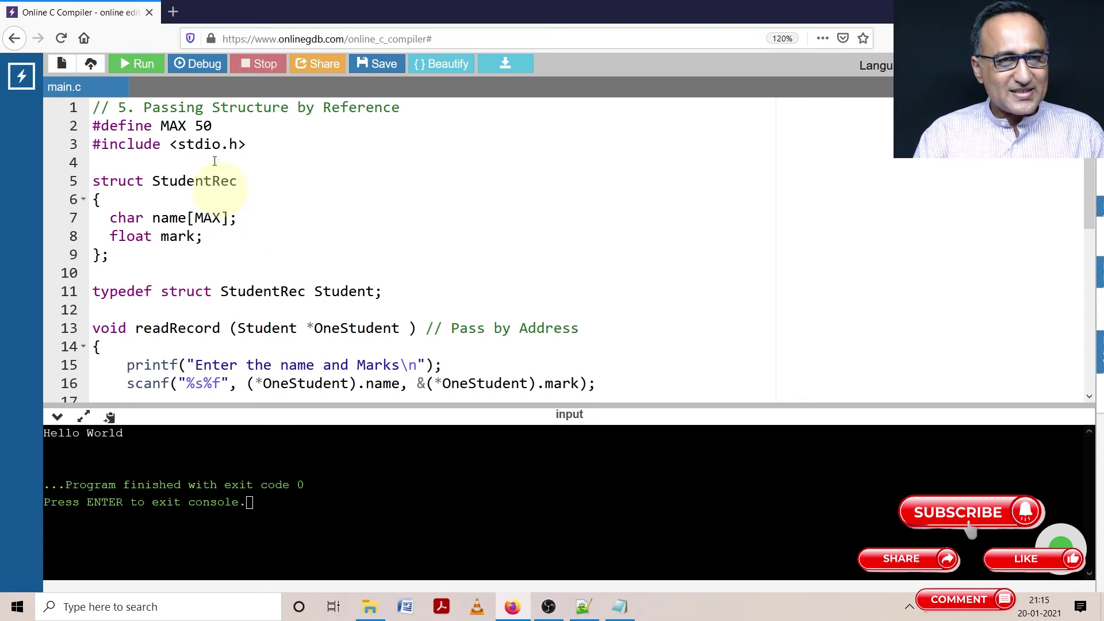
Run the program with input Arun 88.55 and enlarge the console to show the output
{"action": "left_click", "coordinate": [138, 64]}
{"action": "type", "text": "Arun 88"}
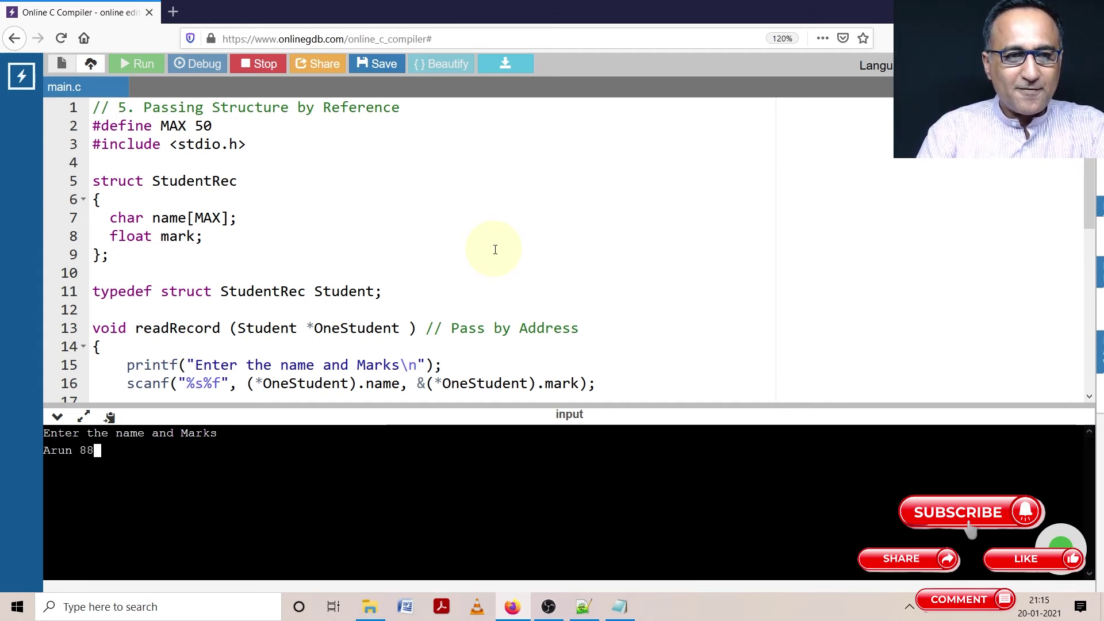
{"action": "type", "text": ".55"}
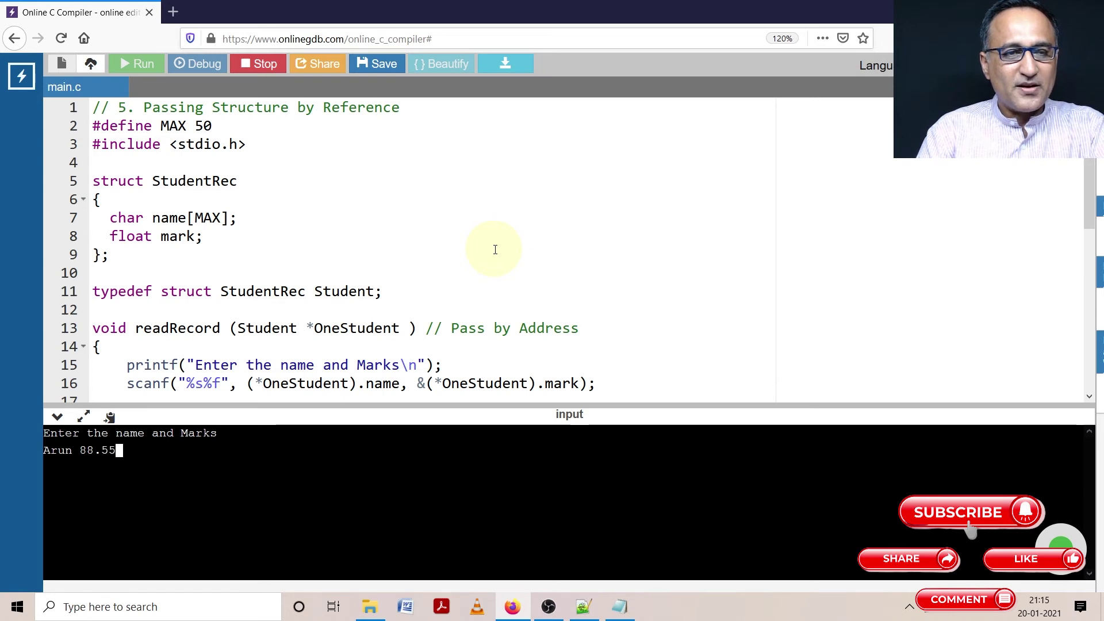
{"action": "key", "text": "Return"}
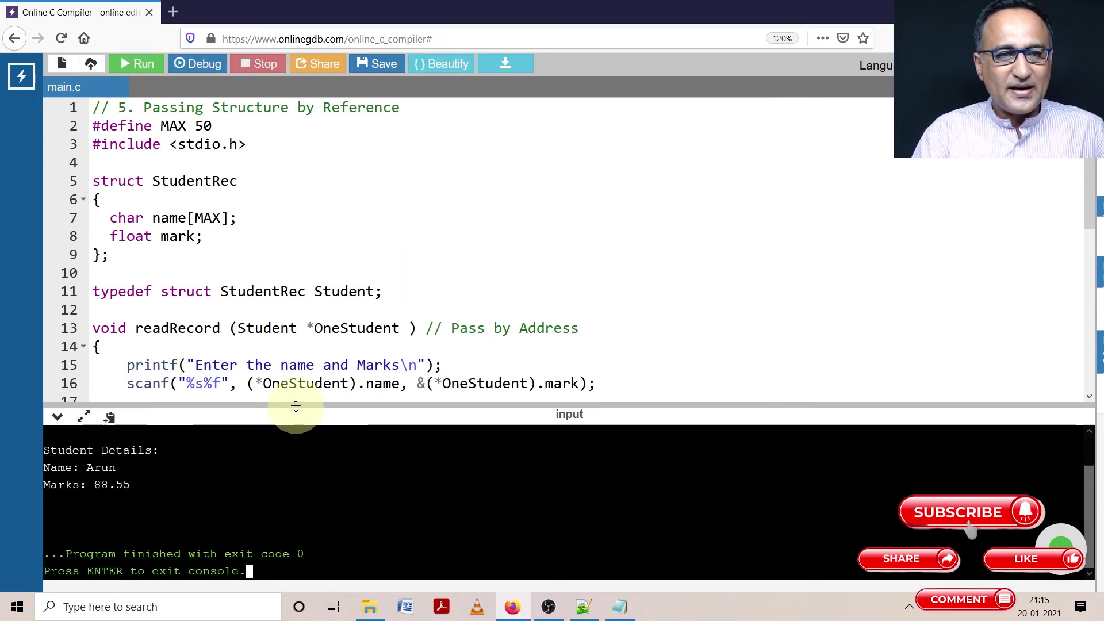
{"action": "left_click_drag", "start_coordinate": [296, 407], "coordinate": [302, 290]}
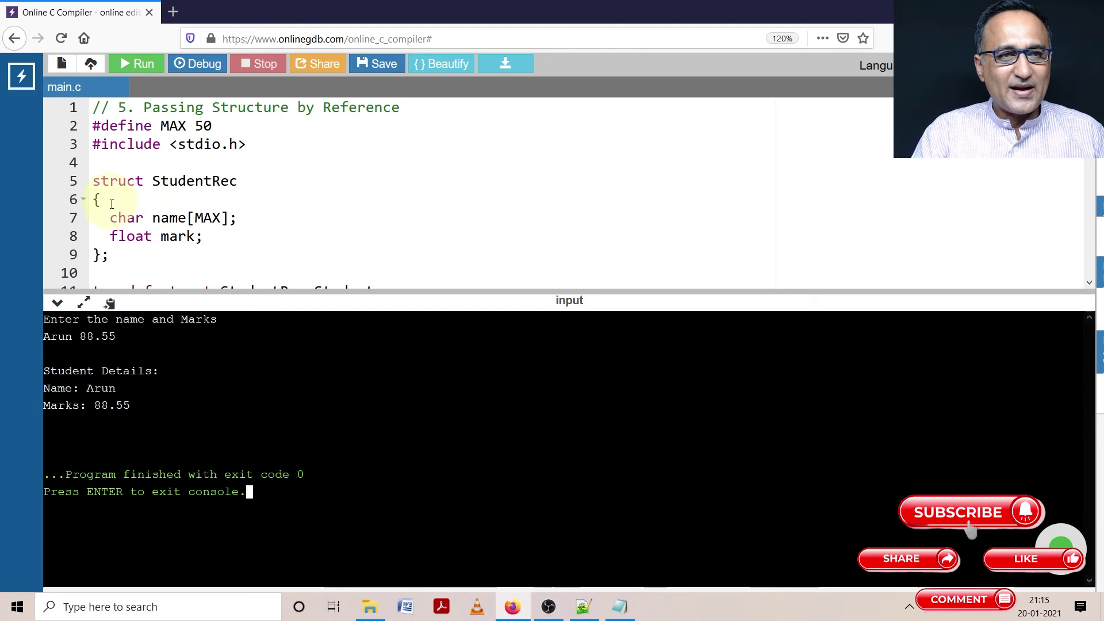
{"action": "scroll", "coordinate": [163, 216], "scroll_direction": "down", "scroll_amount": 2}
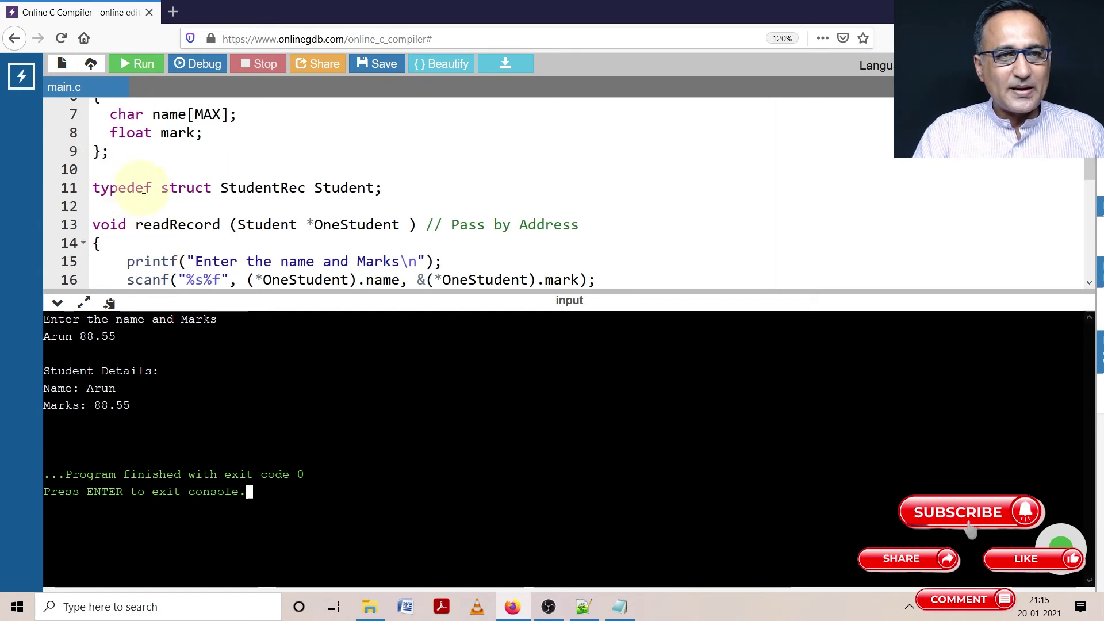
{"action": "double_click", "coordinate": [333, 186]}
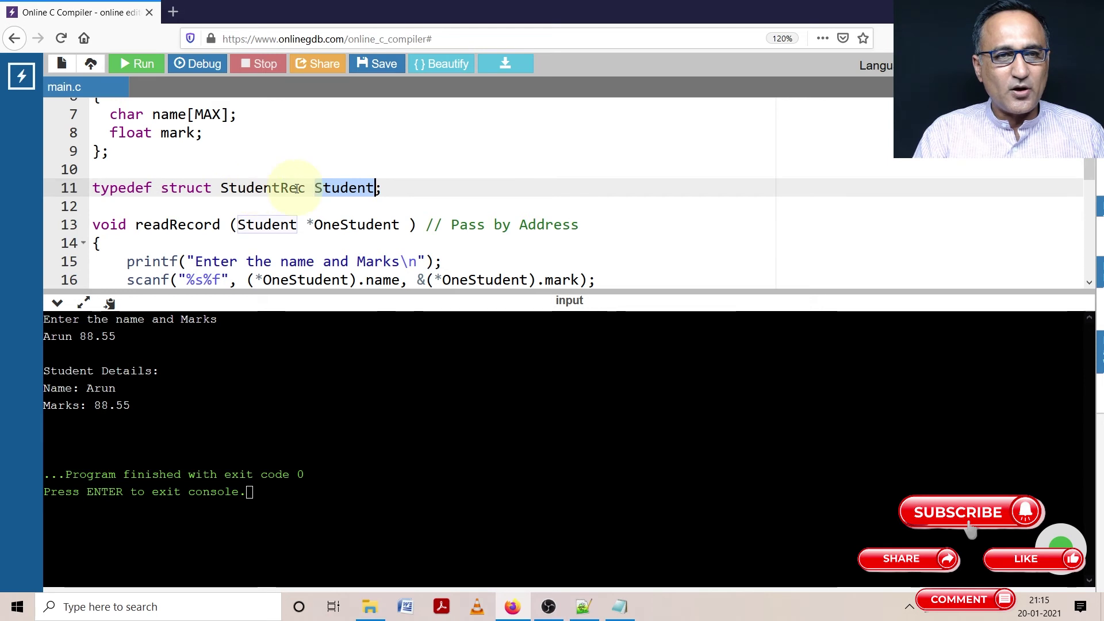
{"action": "scroll", "coordinate": [298, 188], "scroll_direction": "down", "scroll_amount": 1}
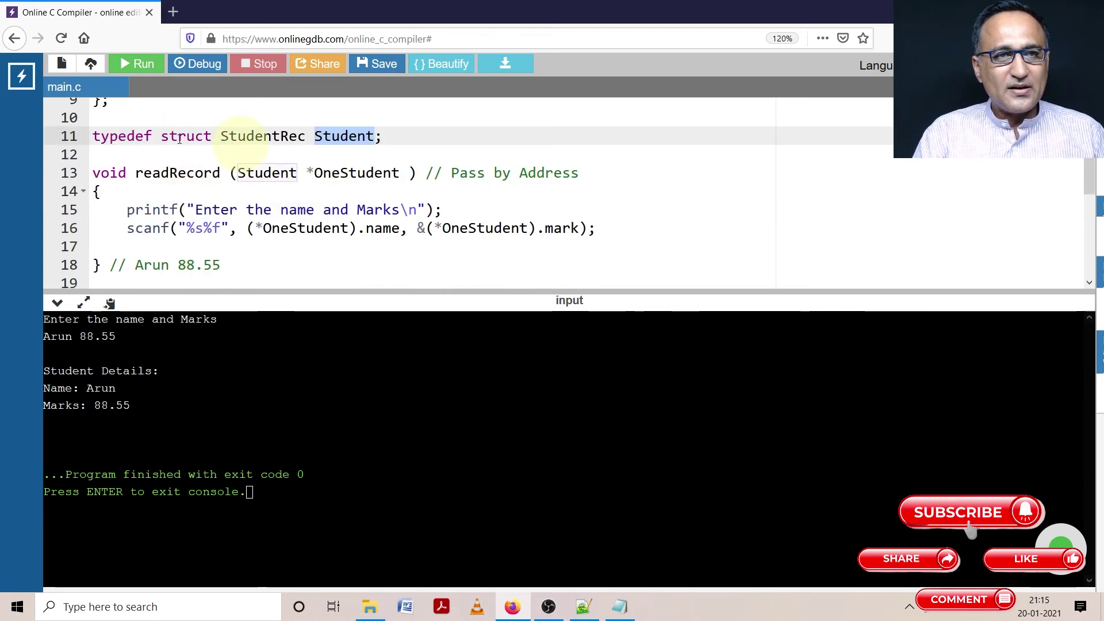
{"action": "left_click", "coordinate": [308, 173]}
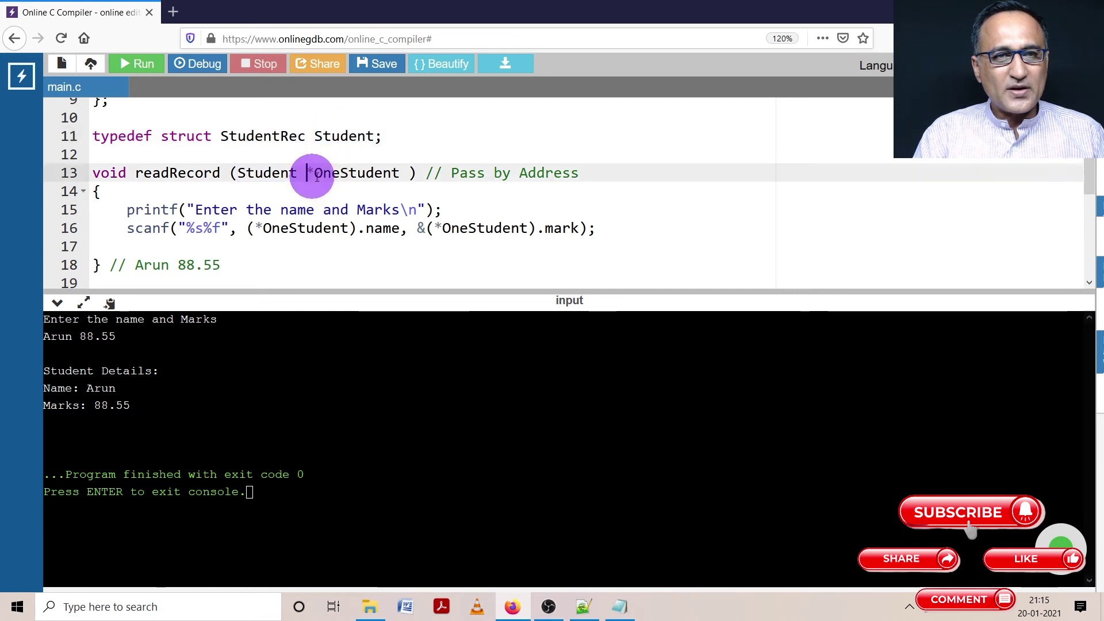
{"action": "left_click_drag", "start_coordinate": [308, 172], "coordinate": [400, 175]}
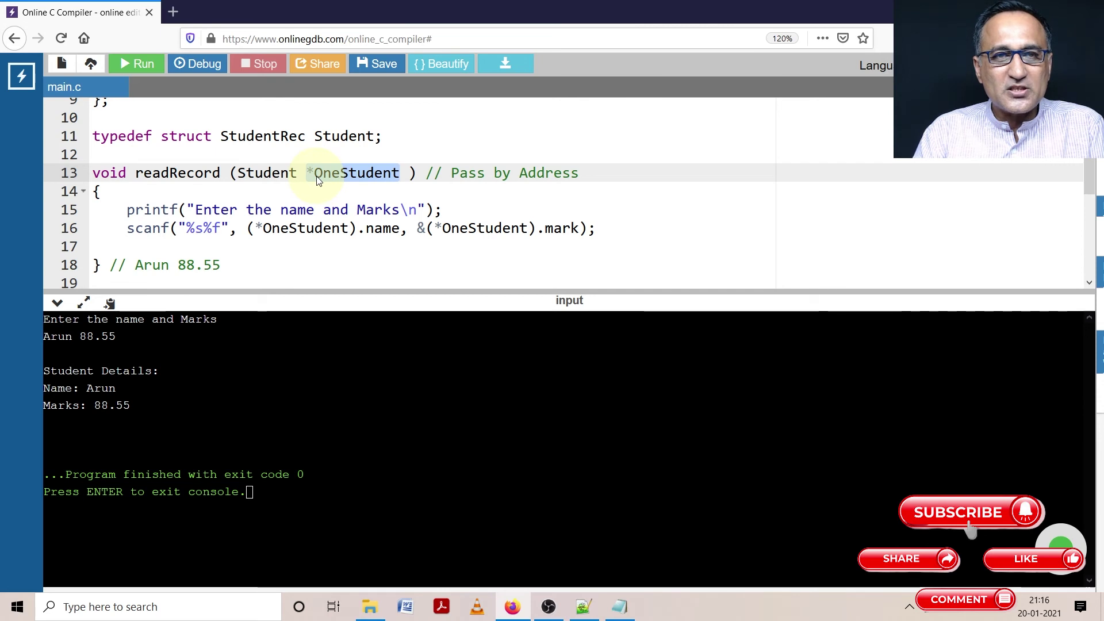
{"action": "left_click", "coordinate": [257, 230]}
{"action": "key", "text": "shift+Right"}
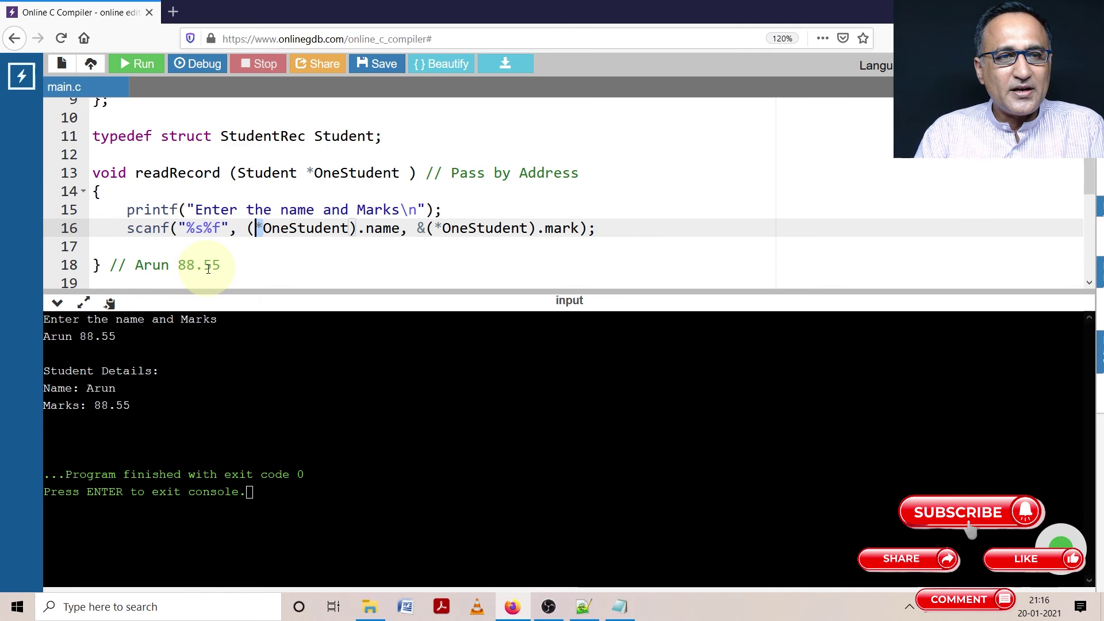
{"action": "left_click_drag", "start_coordinate": [58, 337], "coordinate": [124, 337]}
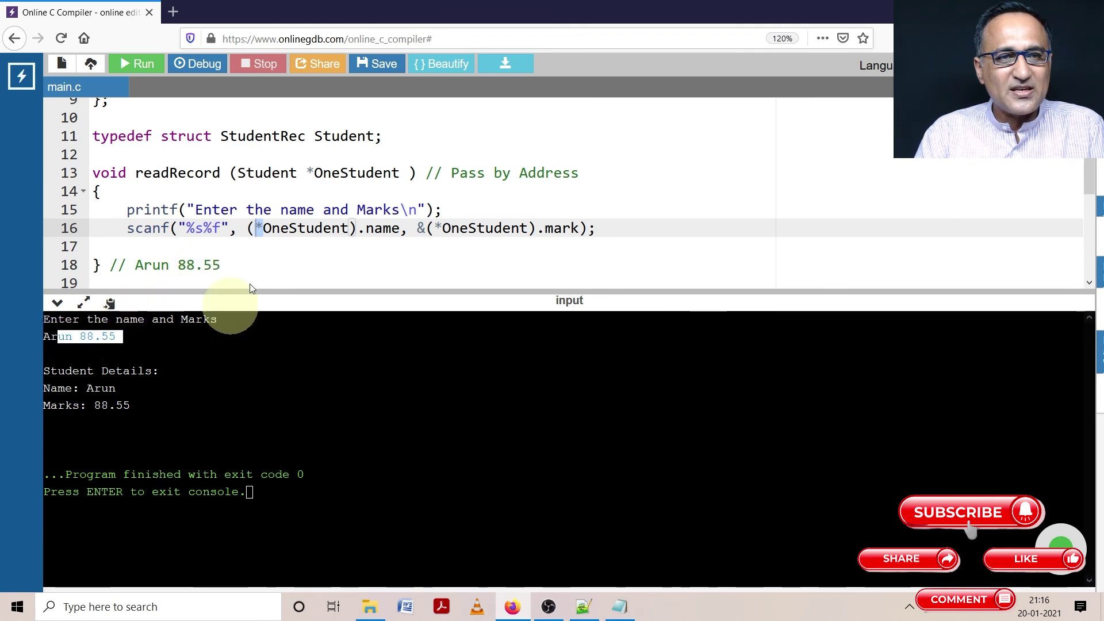
{"action": "scroll", "coordinate": [272, 229], "scroll_direction": "down", "scroll_amount": 2}
{"action": "scroll", "coordinate": [275, 229], "scroll_direction": "down", "scroll_amount": 2}
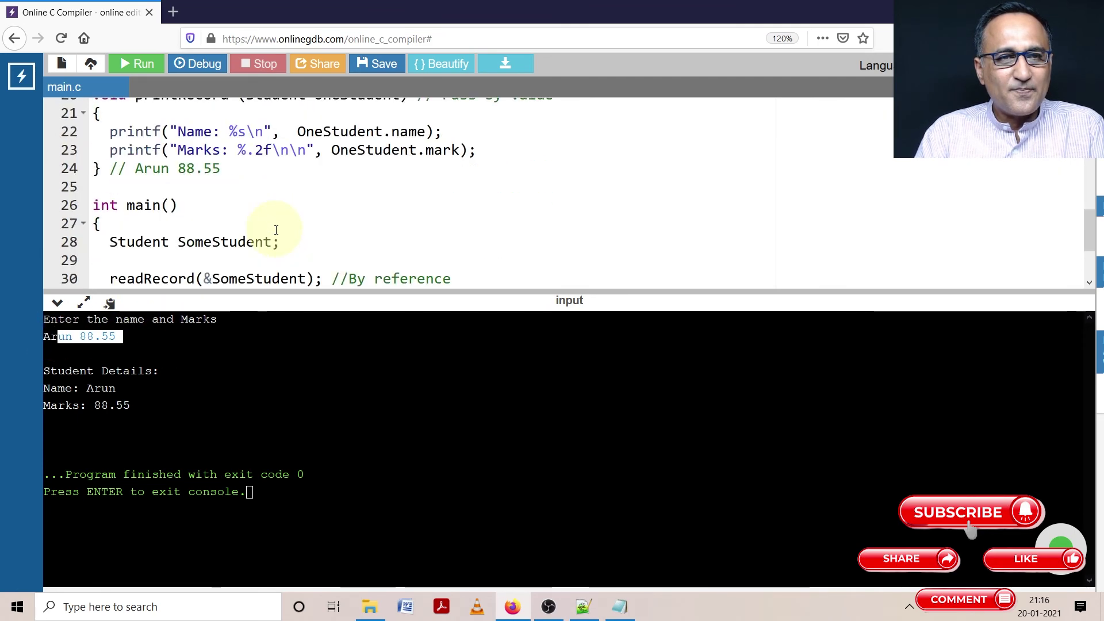
{"action": "scroll", "coordinate": [276, 230], "scroll_direction": "down", "scroll_amount": 2}
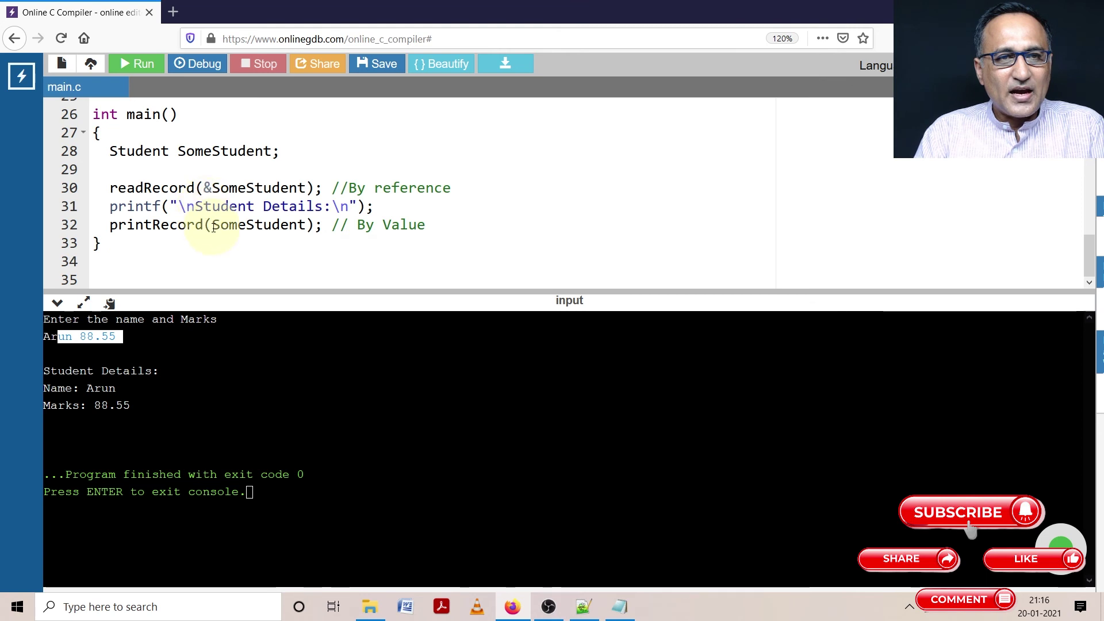
{"action": "left_click_drag", "start_coordinate": [213, 225], "coordinate": [304, 226]}
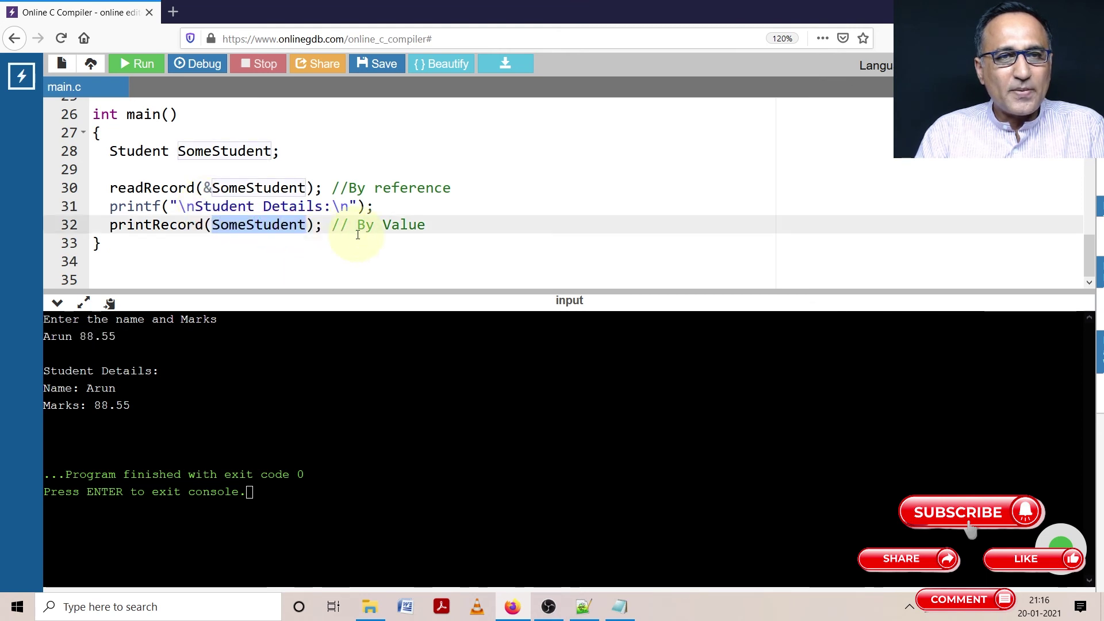
{"action": "left_click_drag", "start_coordinate": [333, 188], "coordinate": [443, 190]}
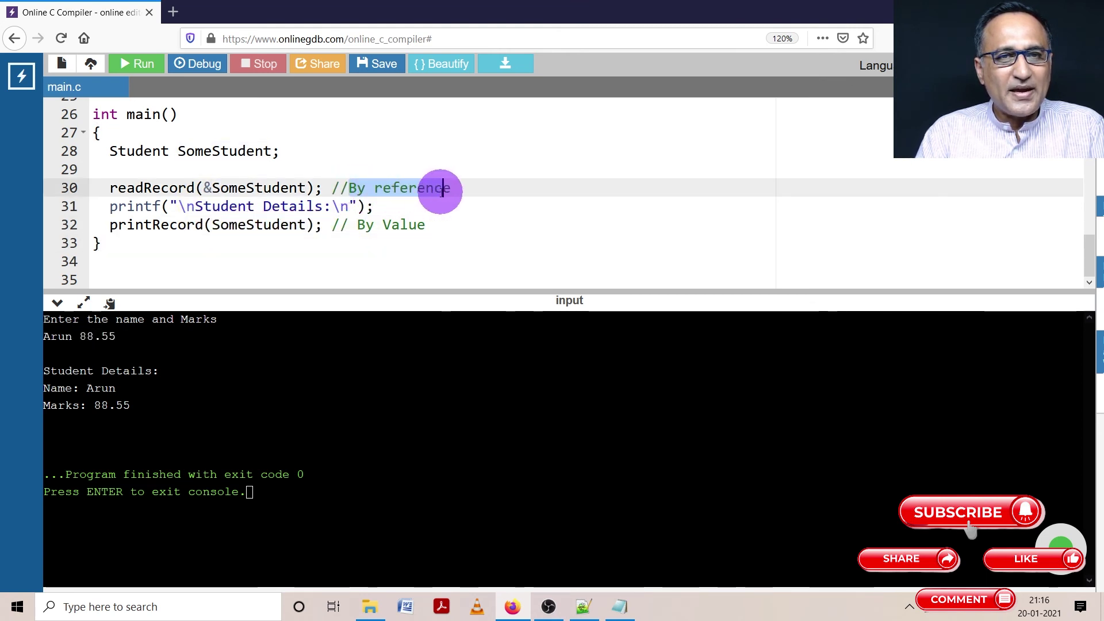
{"action": "scroll", "coordinate": [424, 196], "scroll_direction": "up", "scroll_amount": 5}
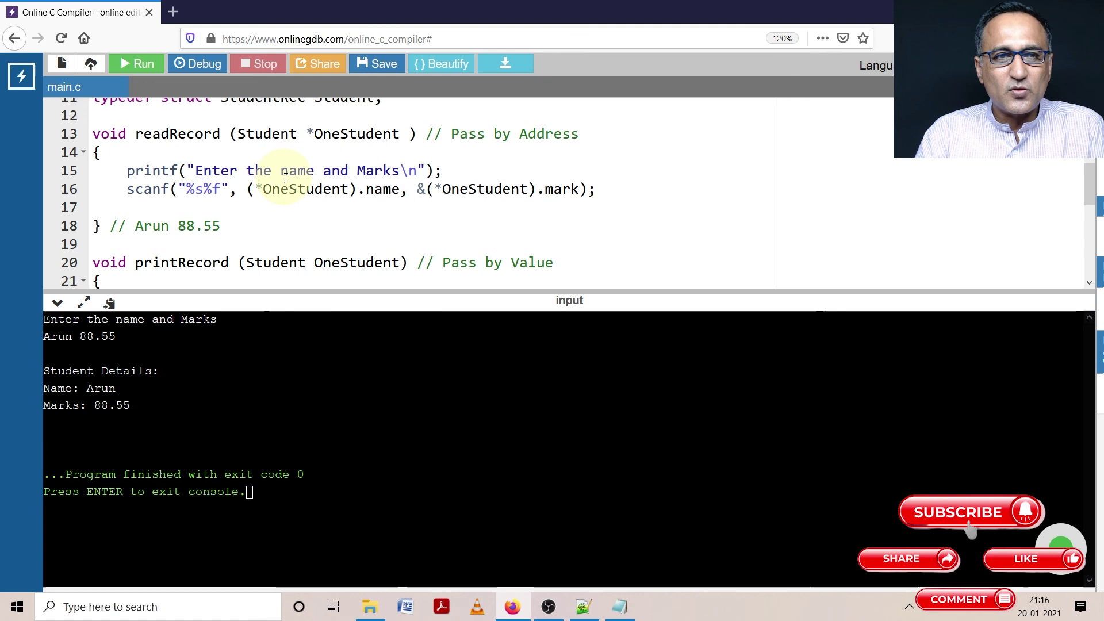
{"action": "scroll", "coordinate": [284, 180], "scroll_direction": "down", "scroll_amount": 1}
{"action": "scroll", "coordinate": [284, 186], "scroll_direction": "down", "scroll_amount": 1}
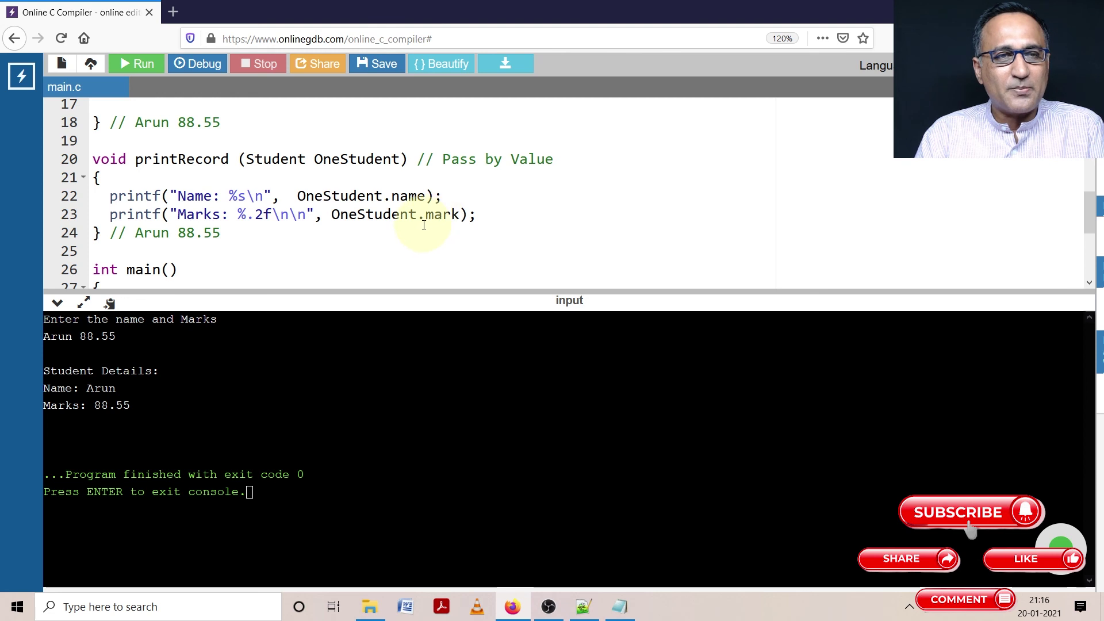
{"action": "scroll", "coordinate": [424, 225], "scroll_direction": "down", "scroll_amount": 1}
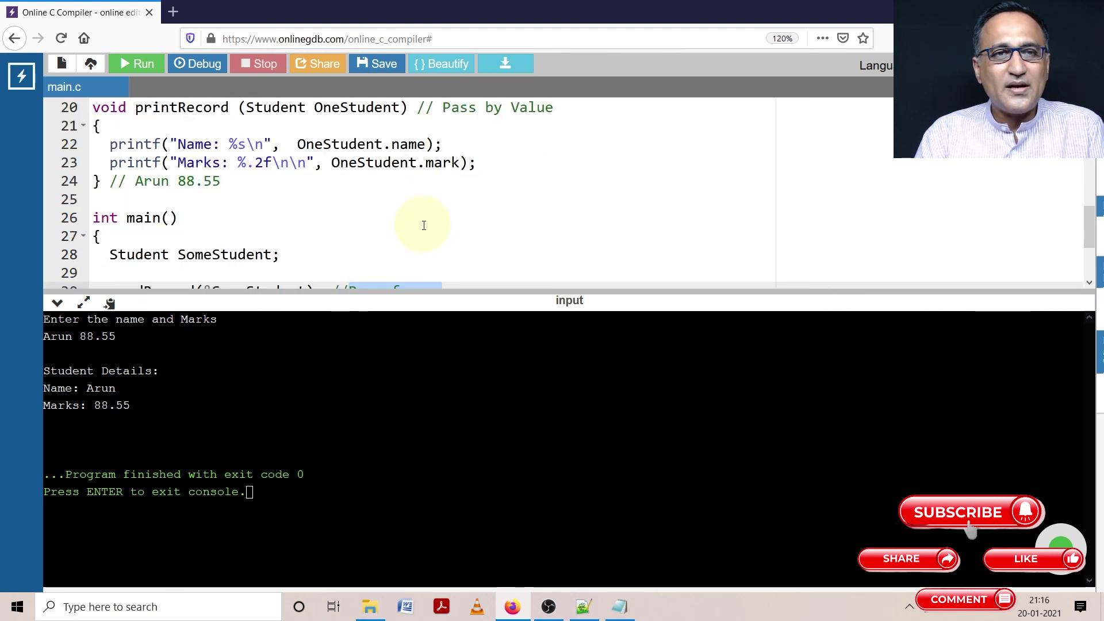
{"action": "scroll", "coordinate": [423, 225], "scroll_direction": "down", "scroll_amount": 1}
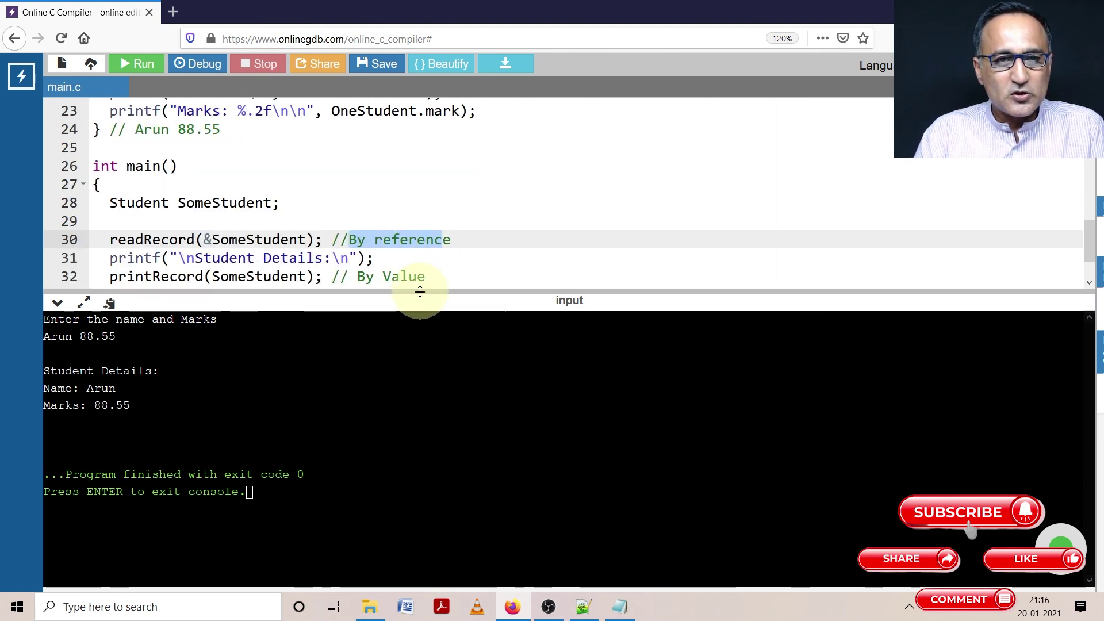
{"action": "left_click_drag", "start_coordinate": [416, 298], "coordinate": [432, 398]}
{"action": "scroll", "coordinate": [405, 302], "scroll_direction": "up", "scroll_amount": 7}
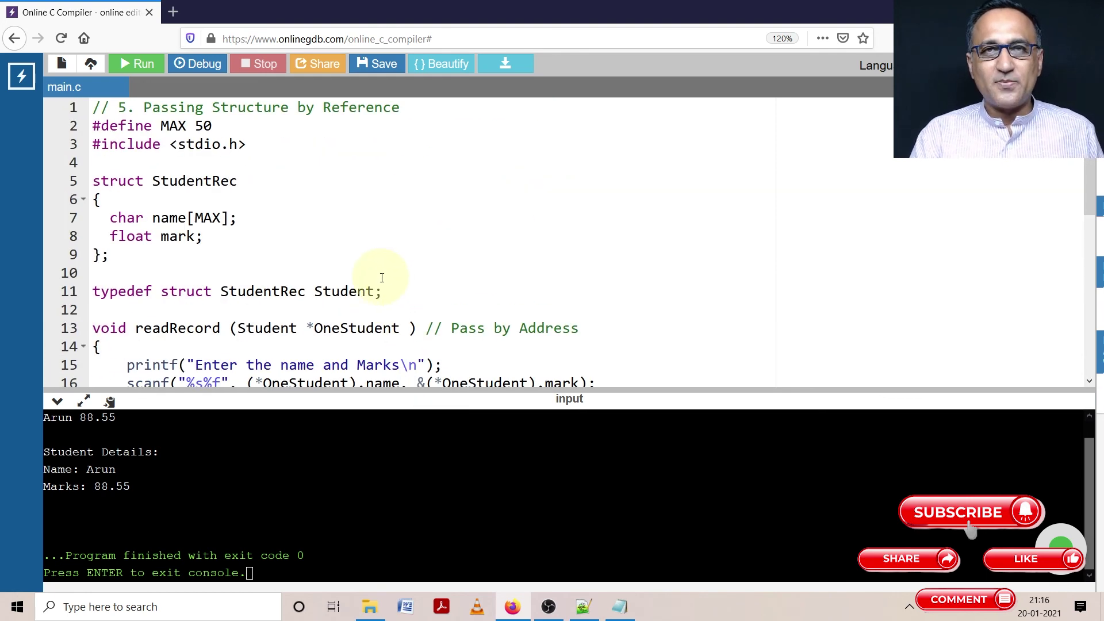
{"action": "scroll", "coordinate": [382, 277], "scroll_direction": "down", "scroll_amount": 1}
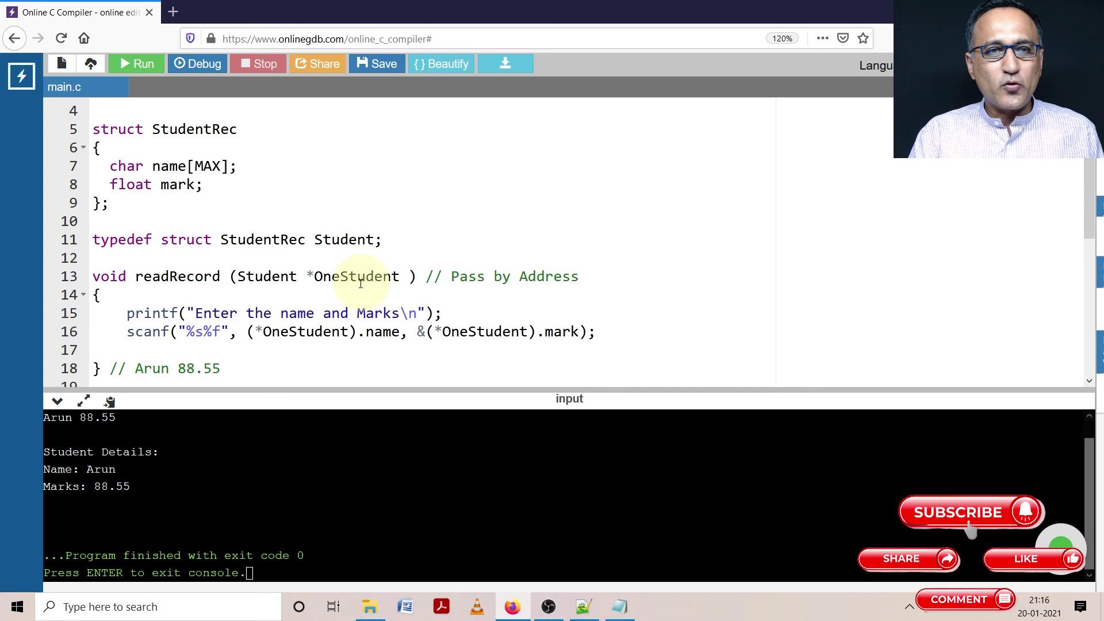